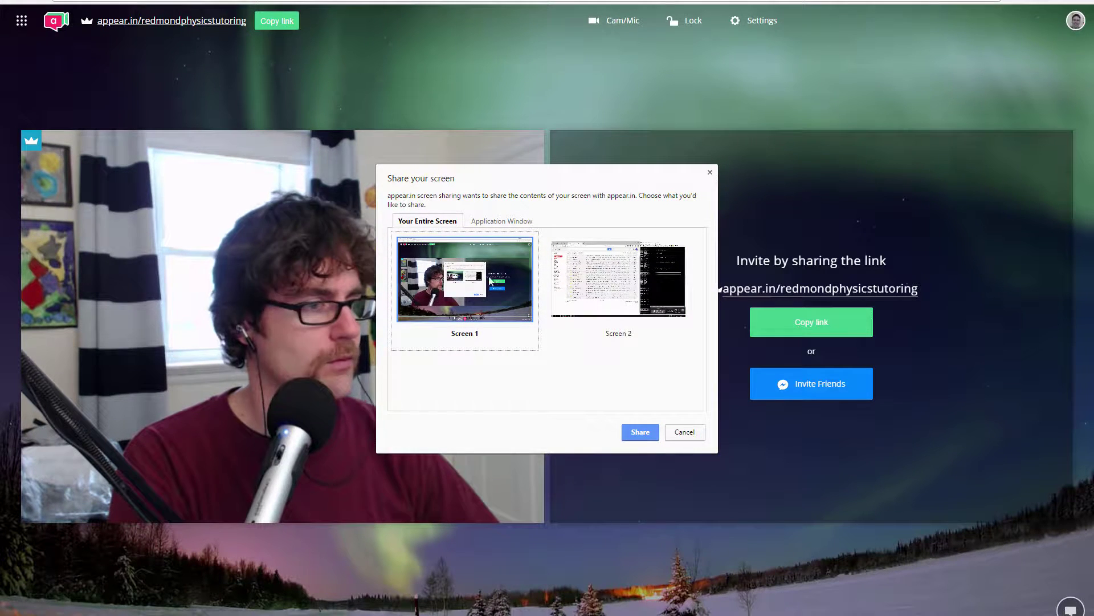
Share the entire Screen 1 in the video call
click(640, 432)
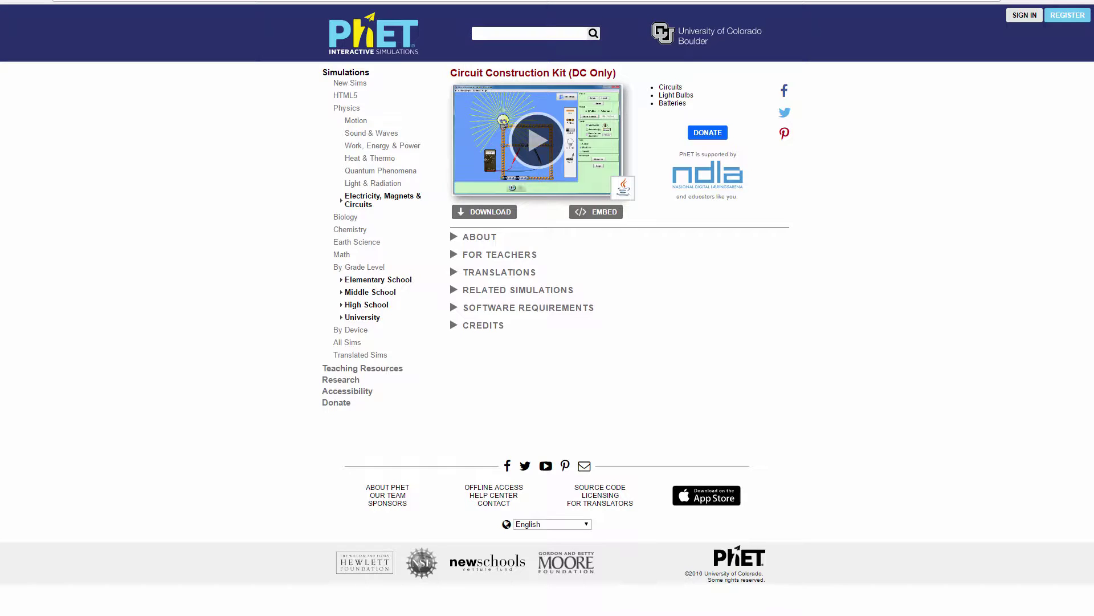
Switch to the PhET Circuit Construction Kit simulation and enlarge its window to nearly fill the screen
key(alt+Tab)
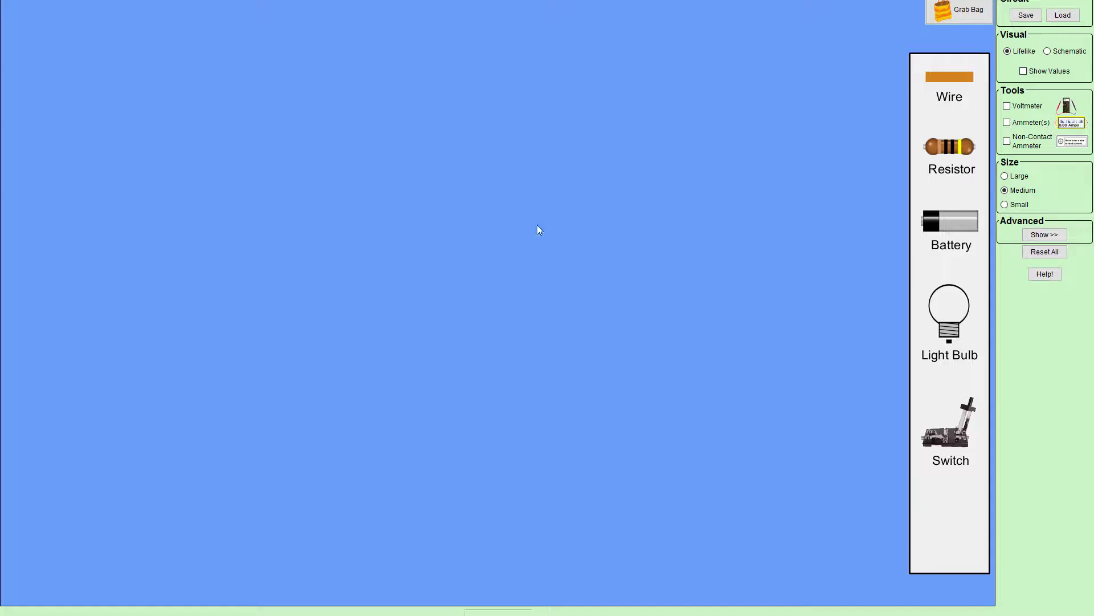
drag(450, 0, 259, 0)
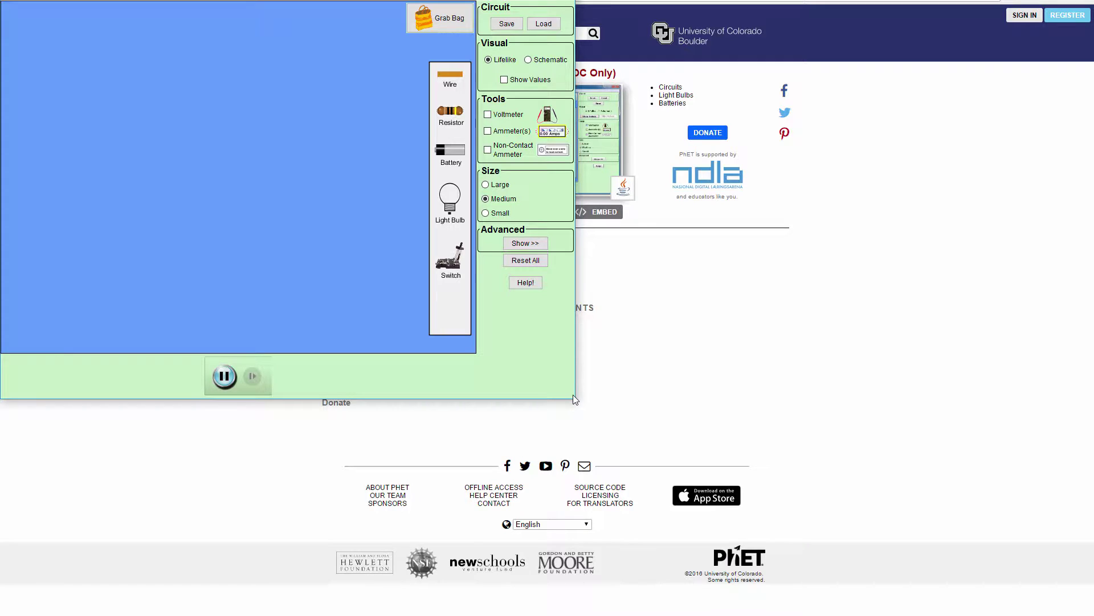
mouse_move(575, 397)
mouse_down()
mouse_move(1063, 615)
mouse_move(1092, 615)
mouse_up()
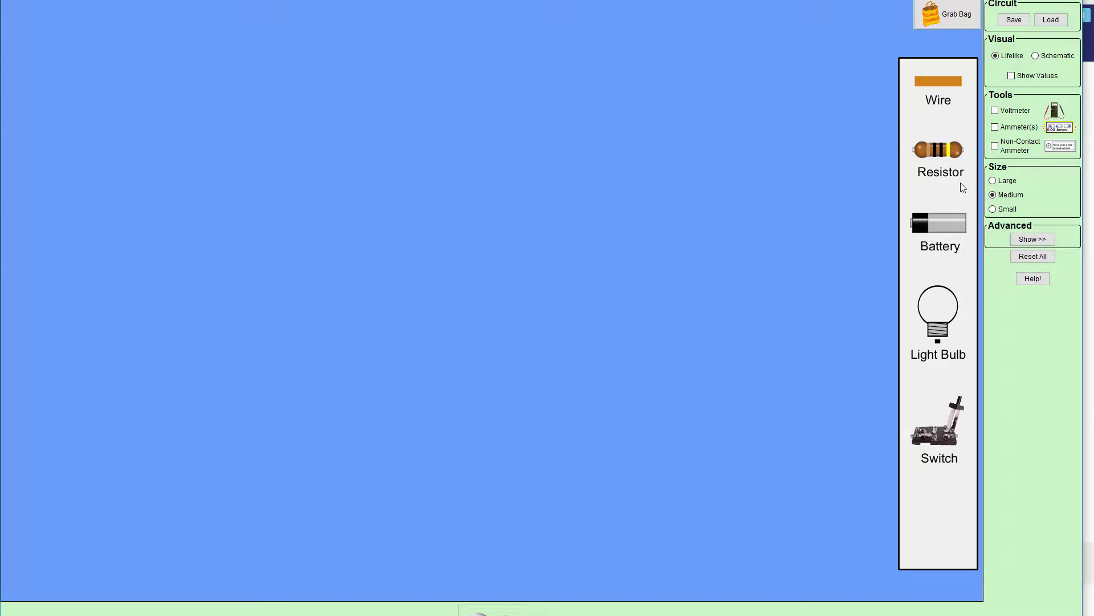
Build a closed loop from one vertical battery, one light bulb and four connecting wires
drag(945, 247, 209, 331)
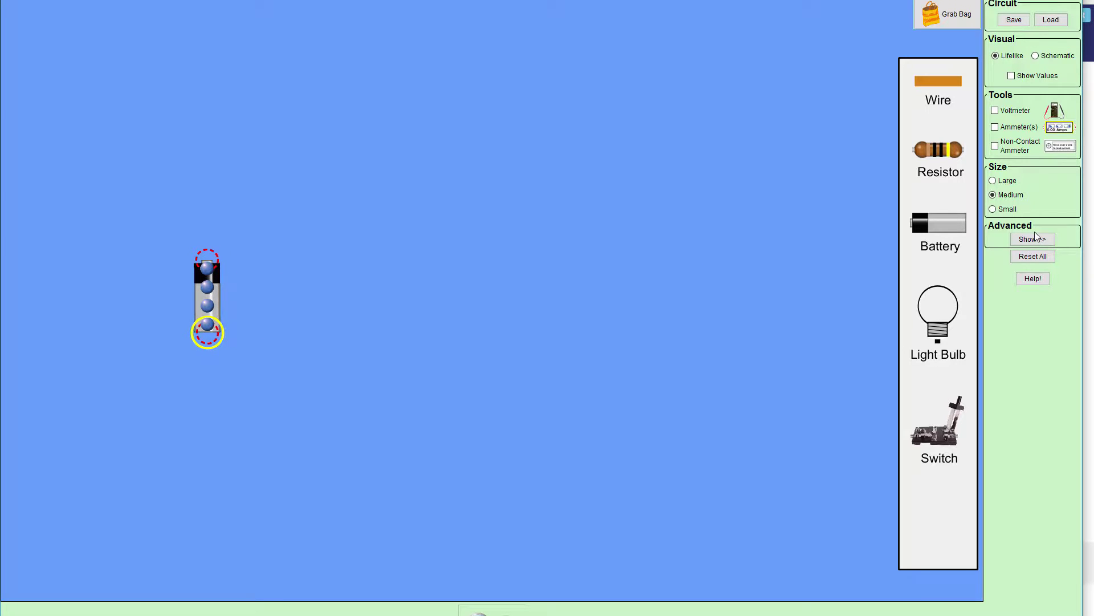
drag(944, 319, 385, 237)
drag(968, 85, 376, 247)
drag(918, 98, 538, 238)
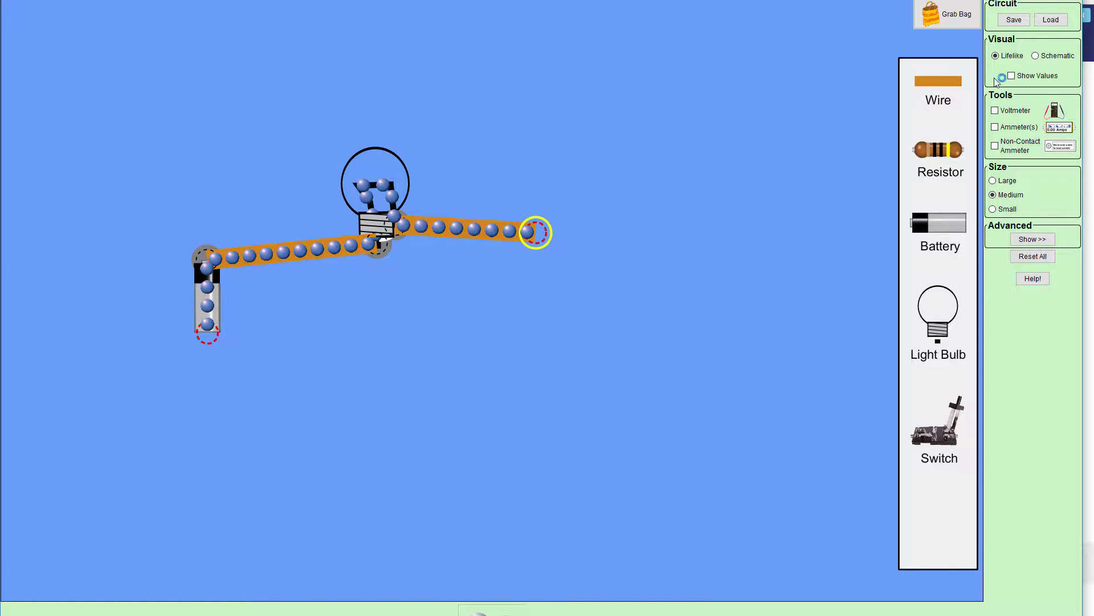
drag(943, 90, 533, 339)
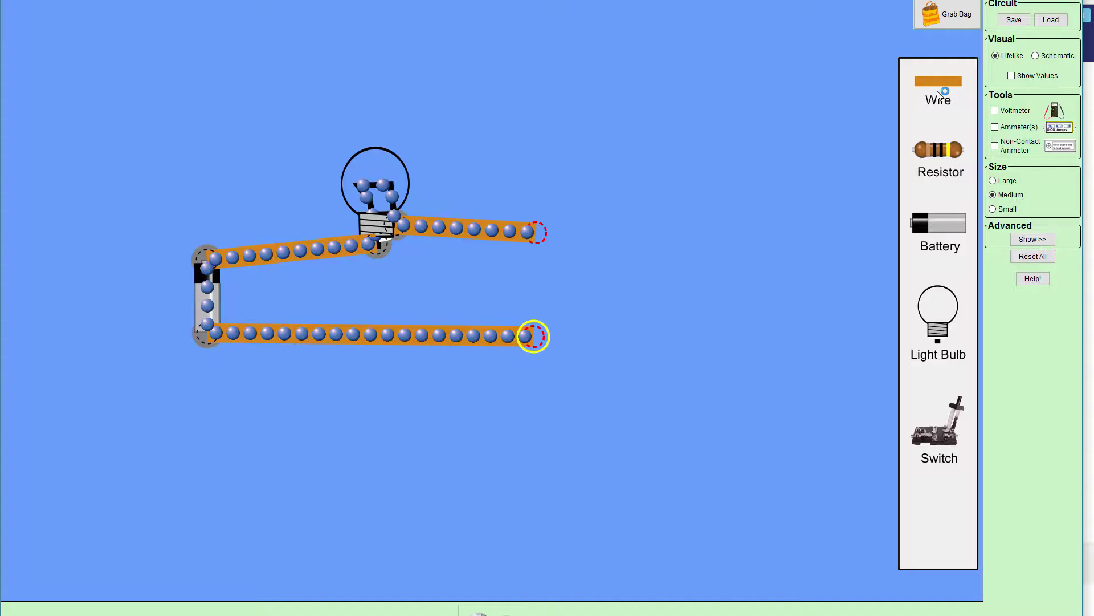
drag(939, 93, 558, 336)
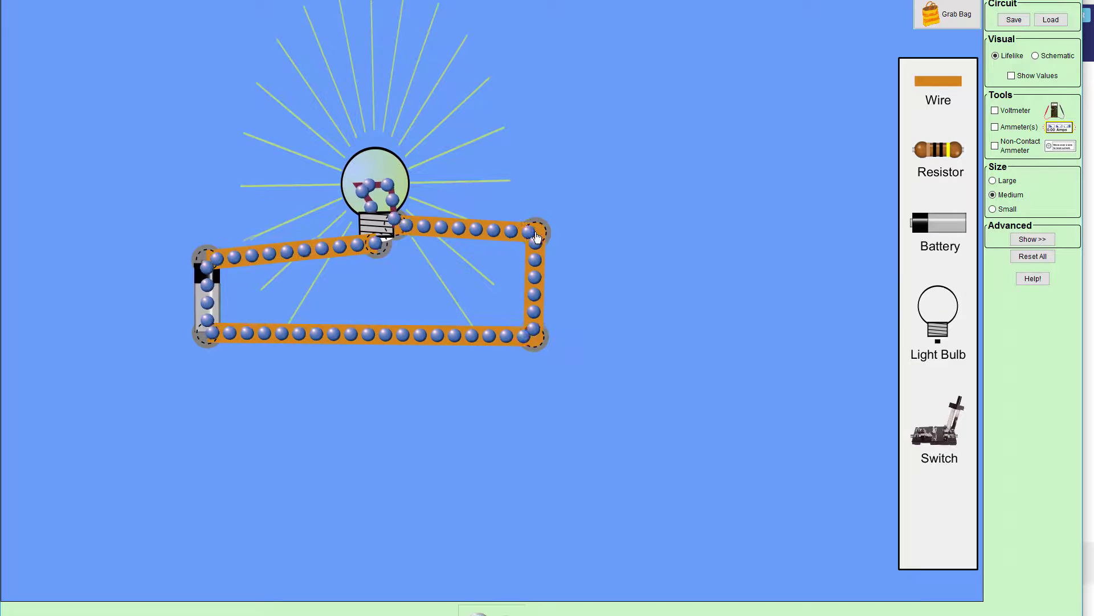
Replace the vertical wire opposite the battery with a switch wired into the loop, and close the switch
right_click(539, 260)
click(561, 272)
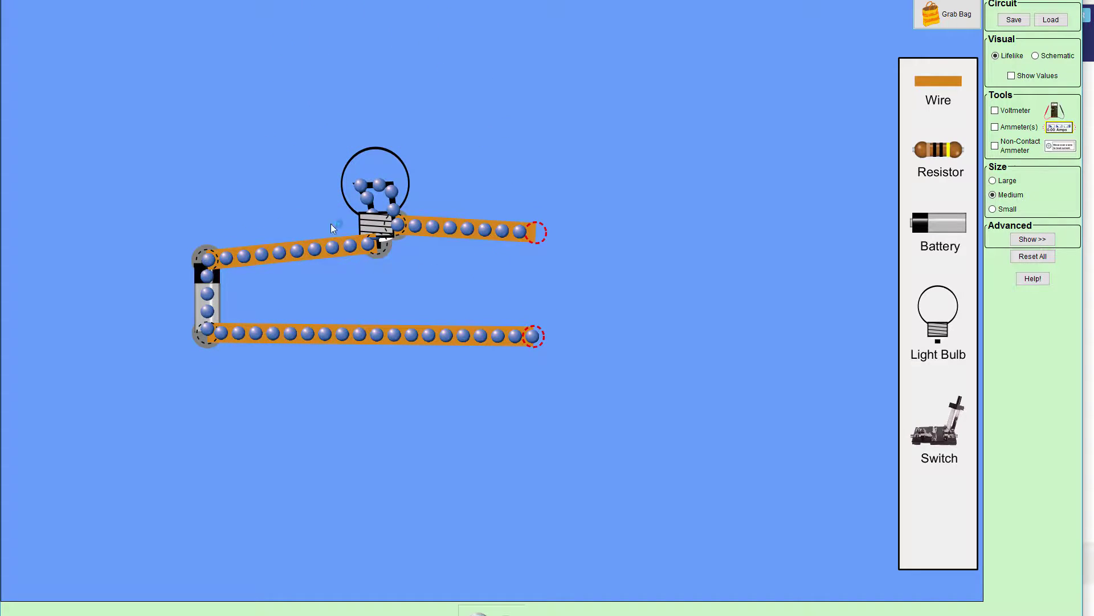
drag(942, 437, 357, 411)
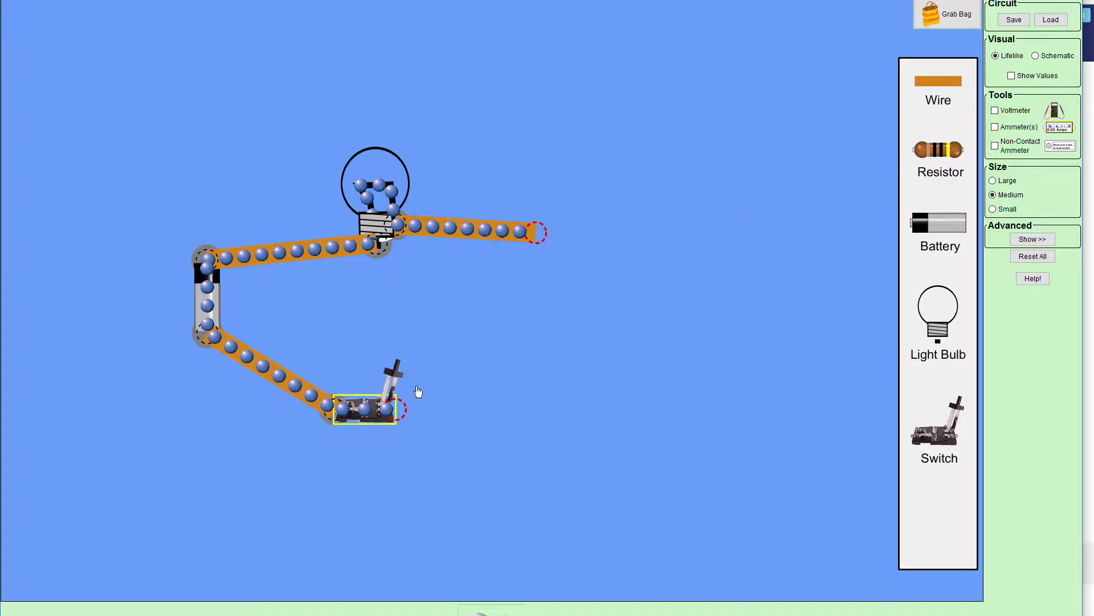
drag(939, 81, 433, 412)
click(396, 375)
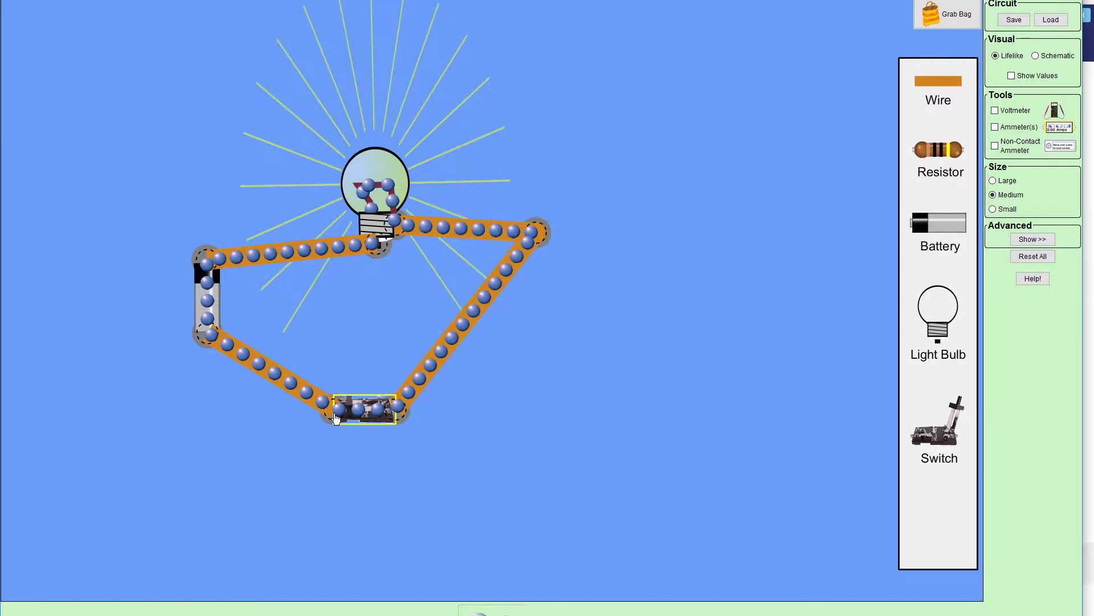
Shift the switch slightly within the loop and toggle its lever, leaving it open
right_click(355, 402)
click(355, 375)
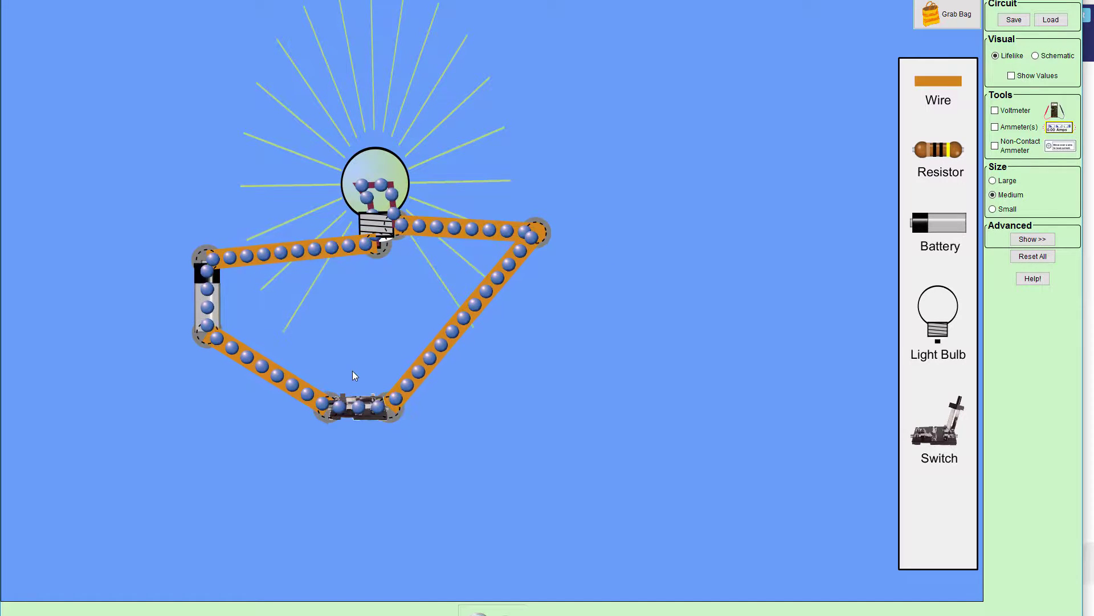
drag(352, 402, 377, 369)
click(360, 376)
click(368, 378)
click(359, 408)
click(371, 379)
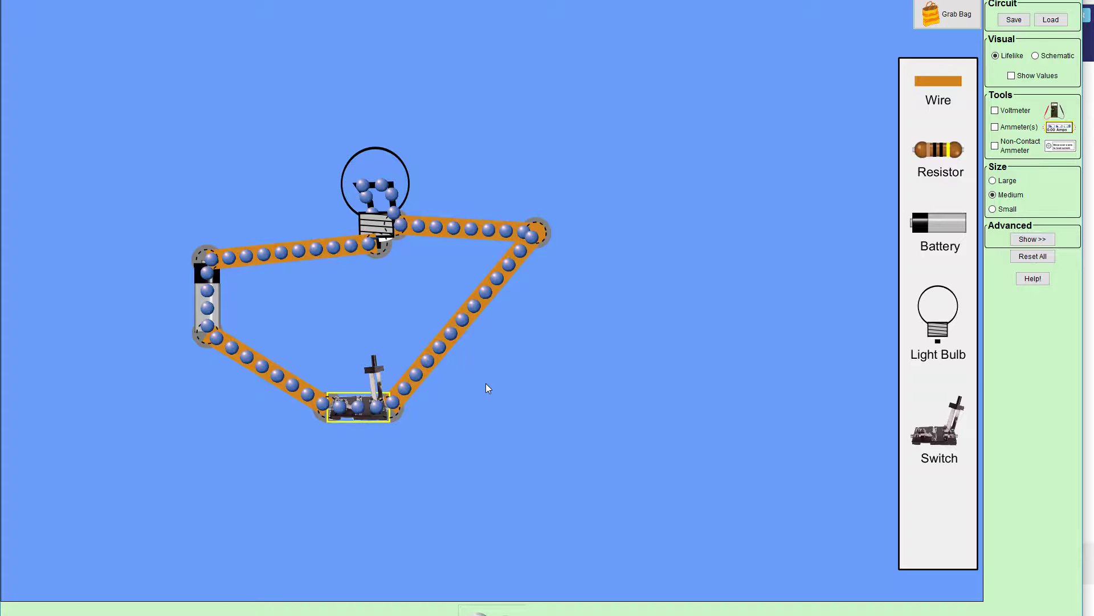
Remove the switch and the two wires between it and the bulb, and move the bulb closer to the battery
right_click(448, 339)
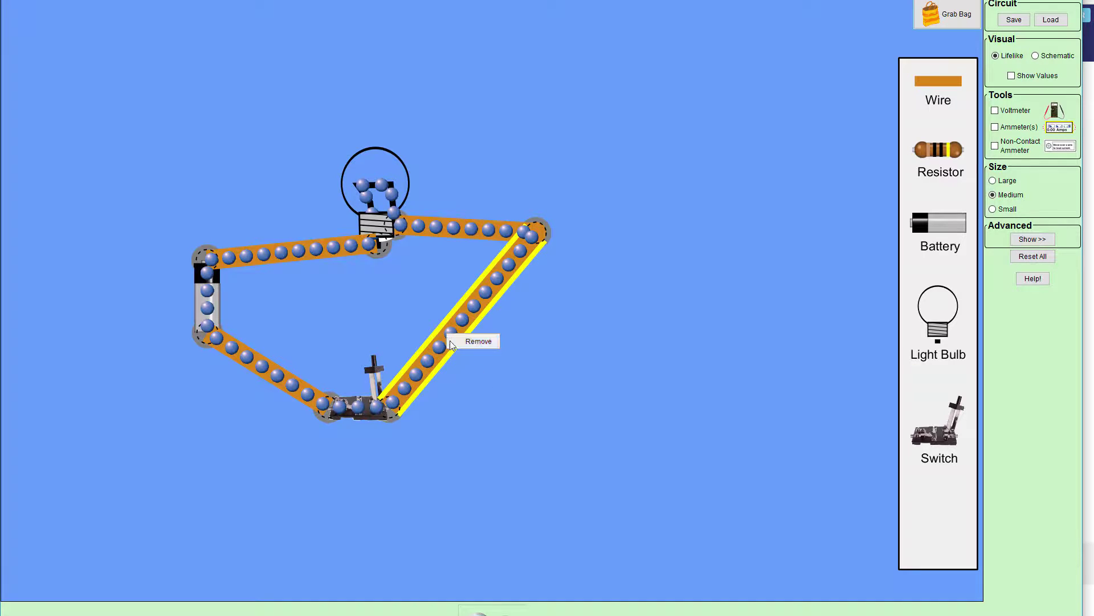
click(464, 341)
right_click(467, 239)
click(489, 245)
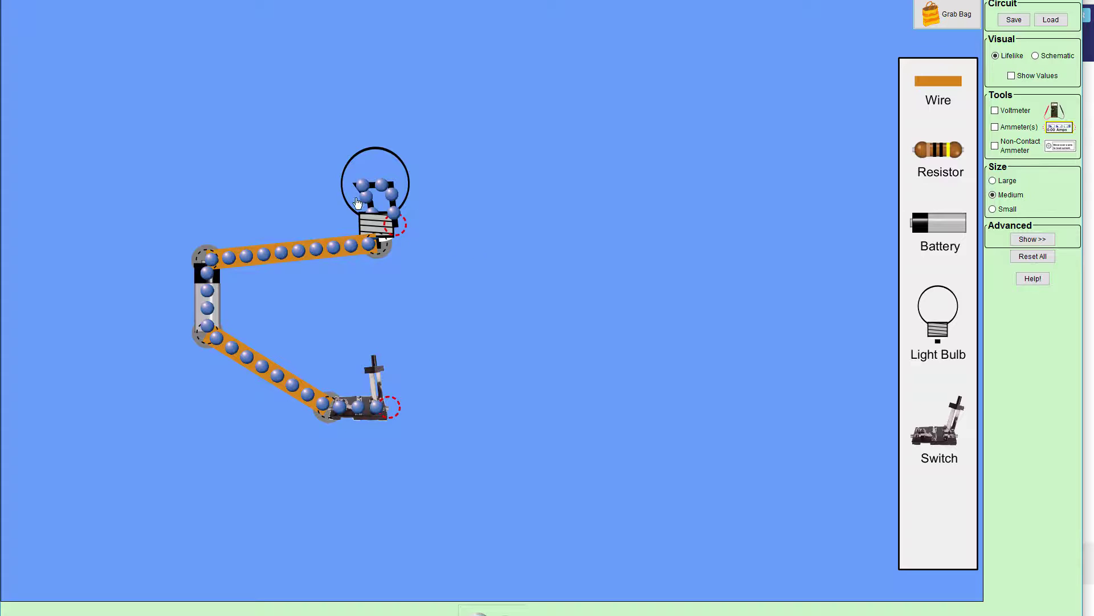
drag(379, 184, 333, 200)
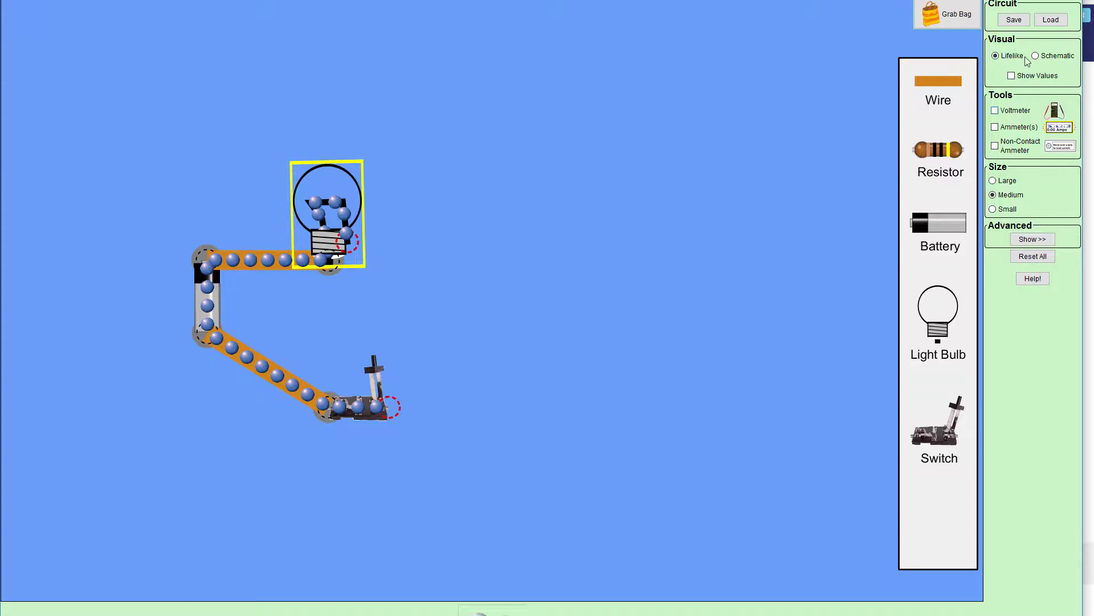
drag(368, 412, 259, 443)
right_click(262, 442)
click(276, 446)
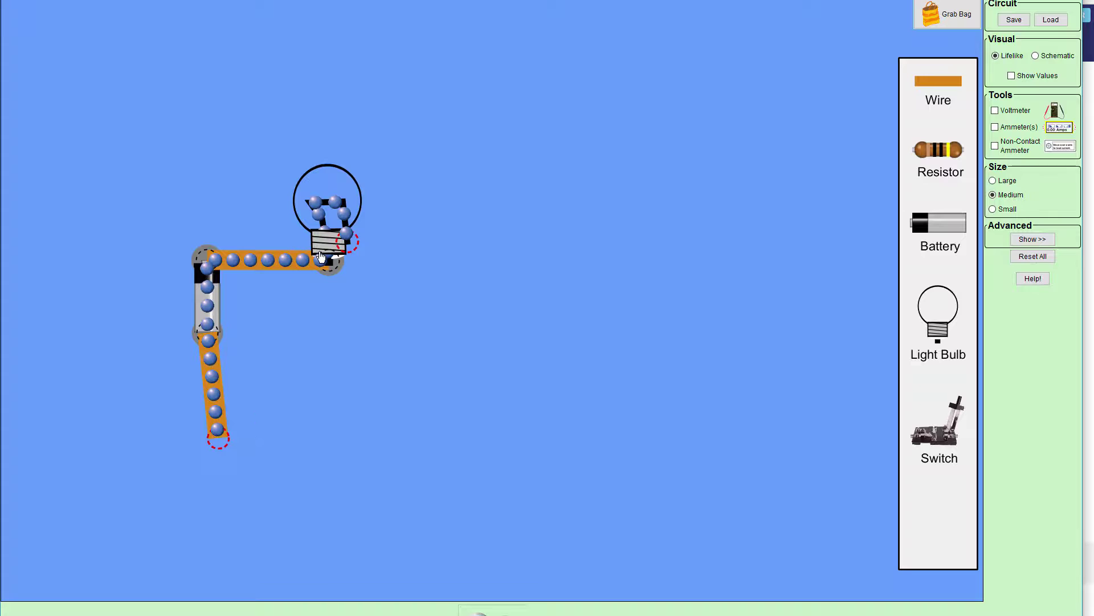
Add two more light bulbs, remove the wire between battery and first bulb, and space the three bulbs in a row
drag(944, 313, 517, 263)
drag(946, 332, 633, 277)
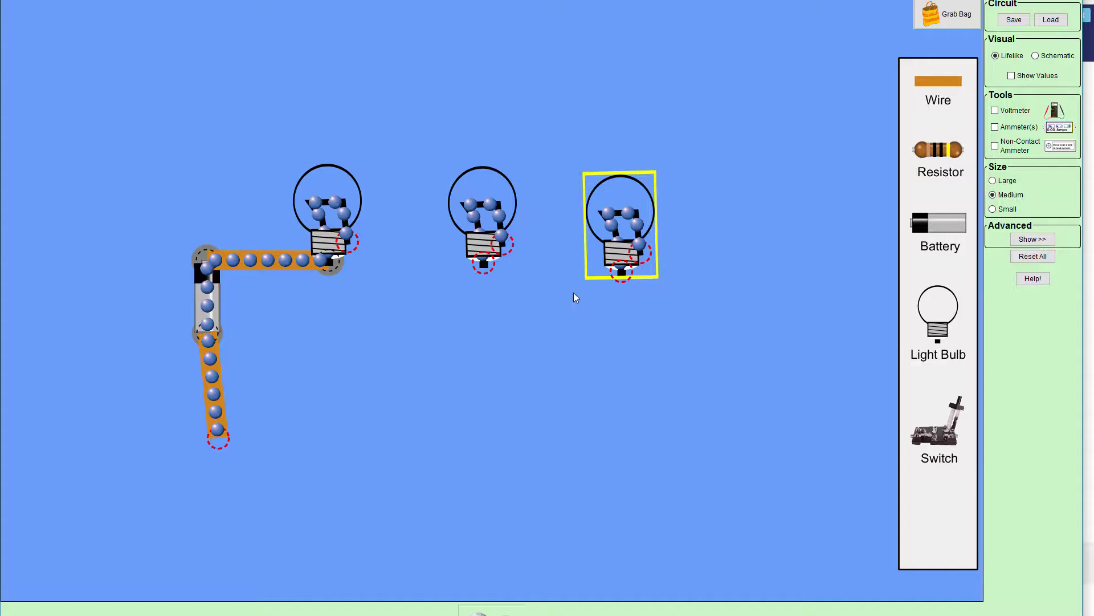
right_click(318, 264)
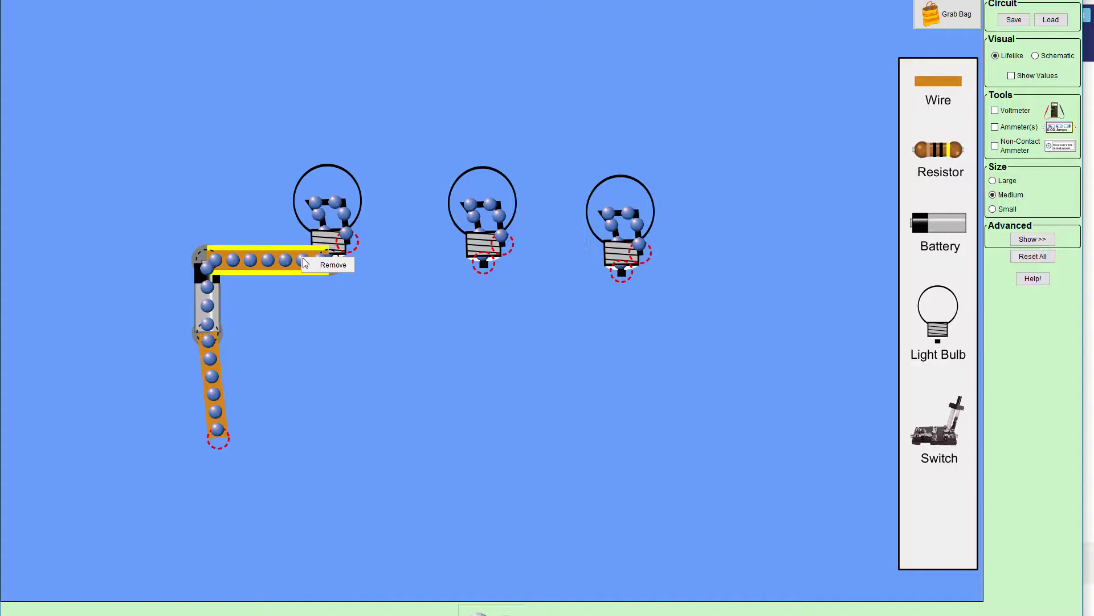
click(330, 266)
drag(329, 207, 371, 230)
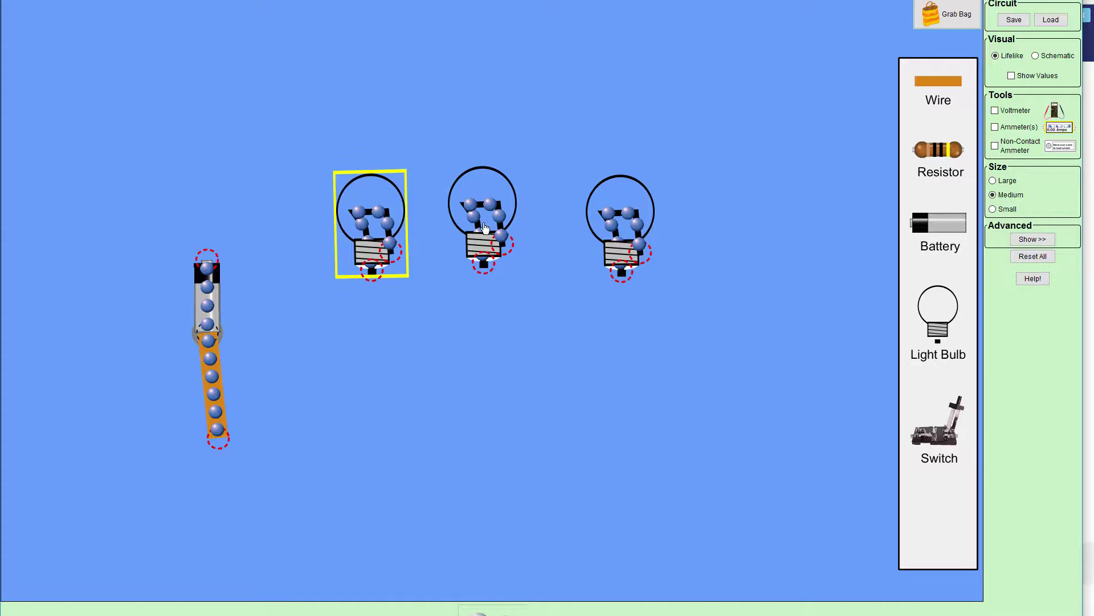
drag(621, 228, 736, 236)
drag(524, 226, 572, 227)
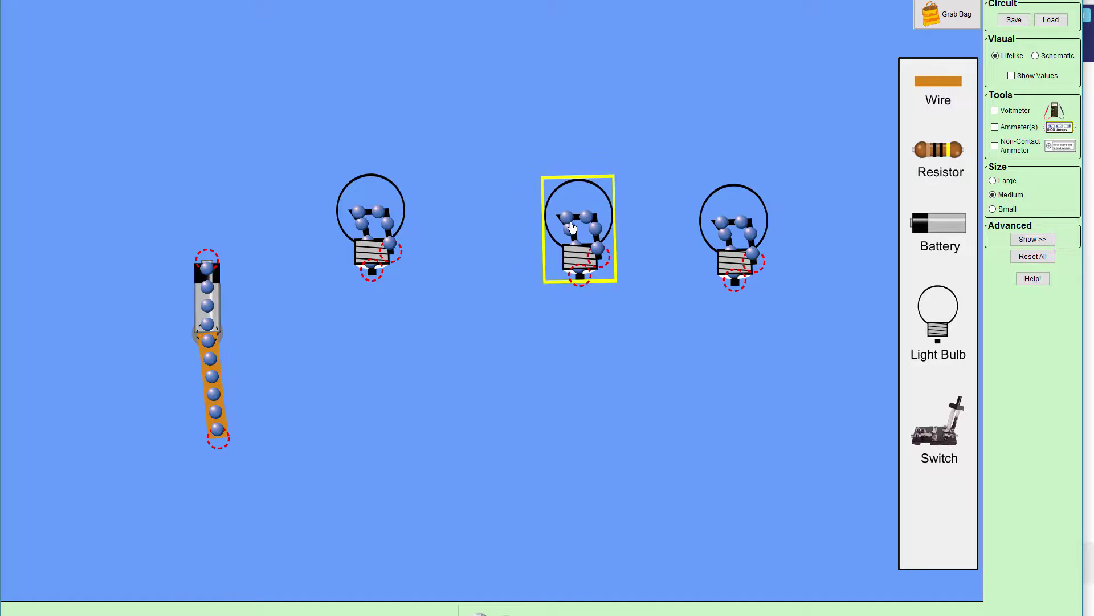
drag(359, 217, 417, 222)
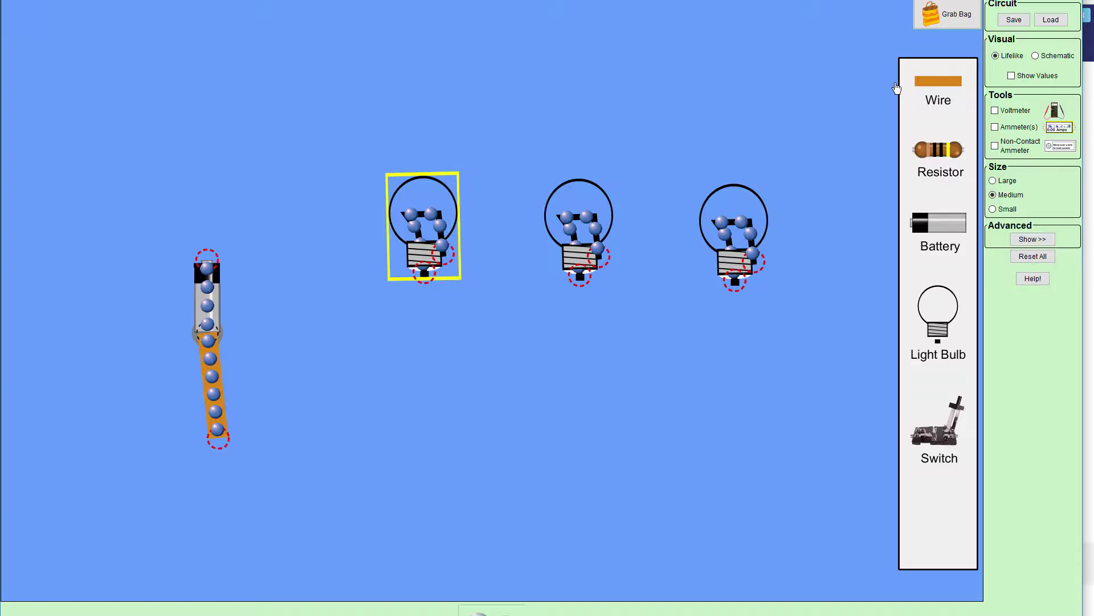
Link the three bulbs in series with wires and extend wiring sideways and down from the last bulb
drag(938, 82, 740, 280)
drag(927, 92, 579, 281)
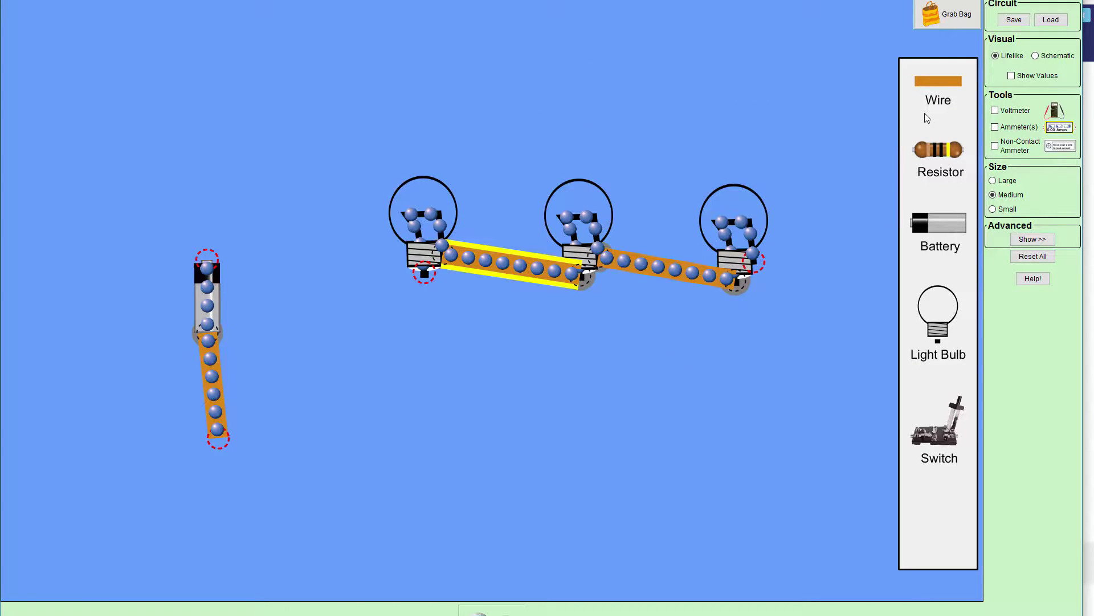
drag(938, 86, 831, 258)
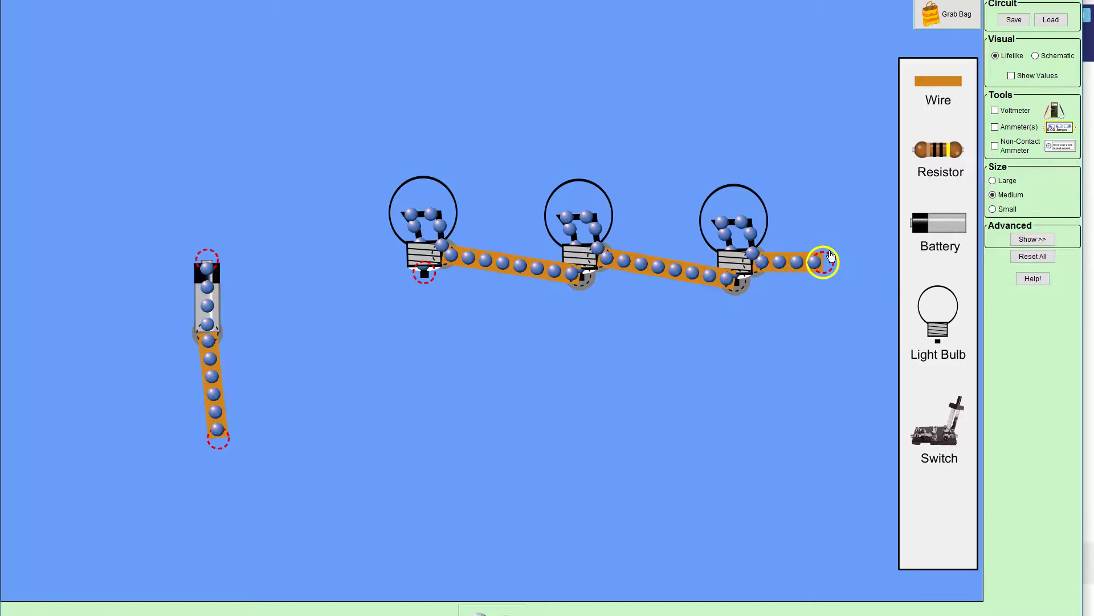
drag(945, 89, 827, 453)
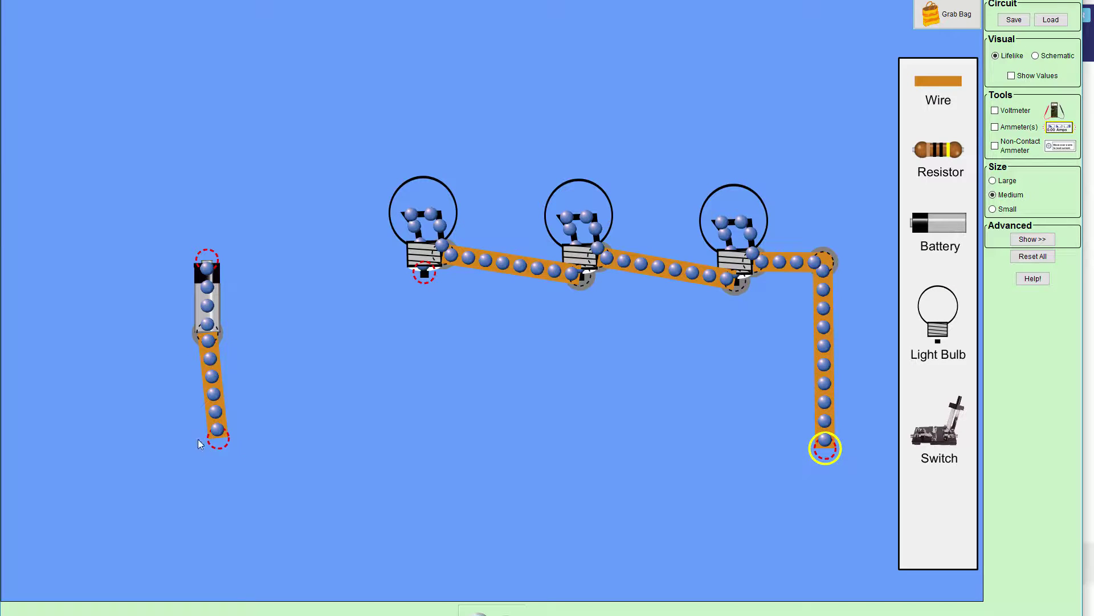
Complete the series loop by wiring the last bulb's lead to the battery's lower wire and the first bulb to the battery's top
drag(214, 450, 209, 484)
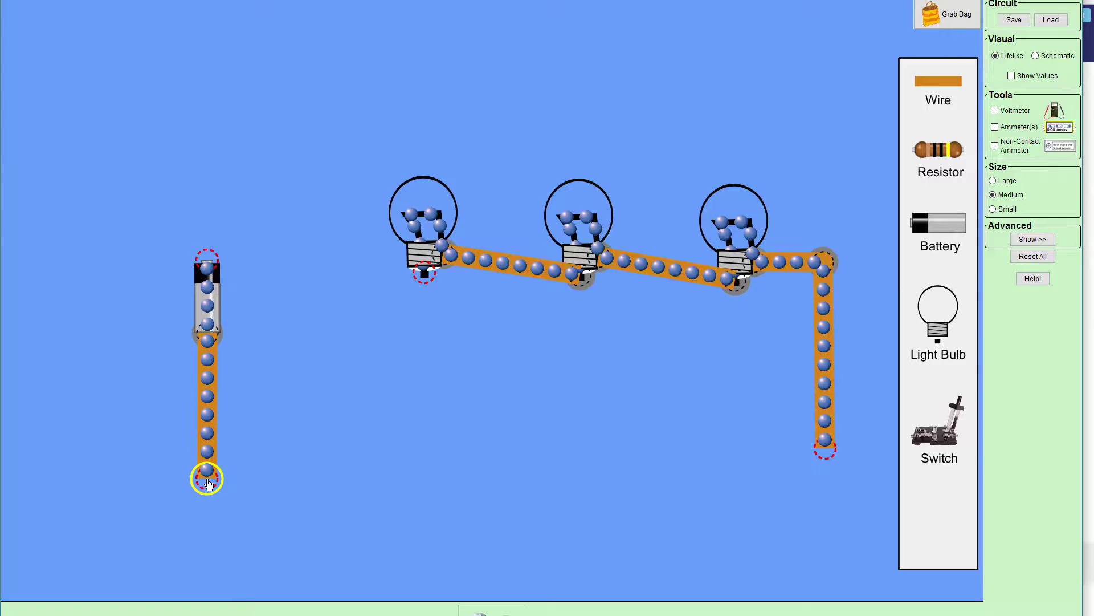
drag(934, 84, 767, 450)
drag(603, 455, 207, 478)
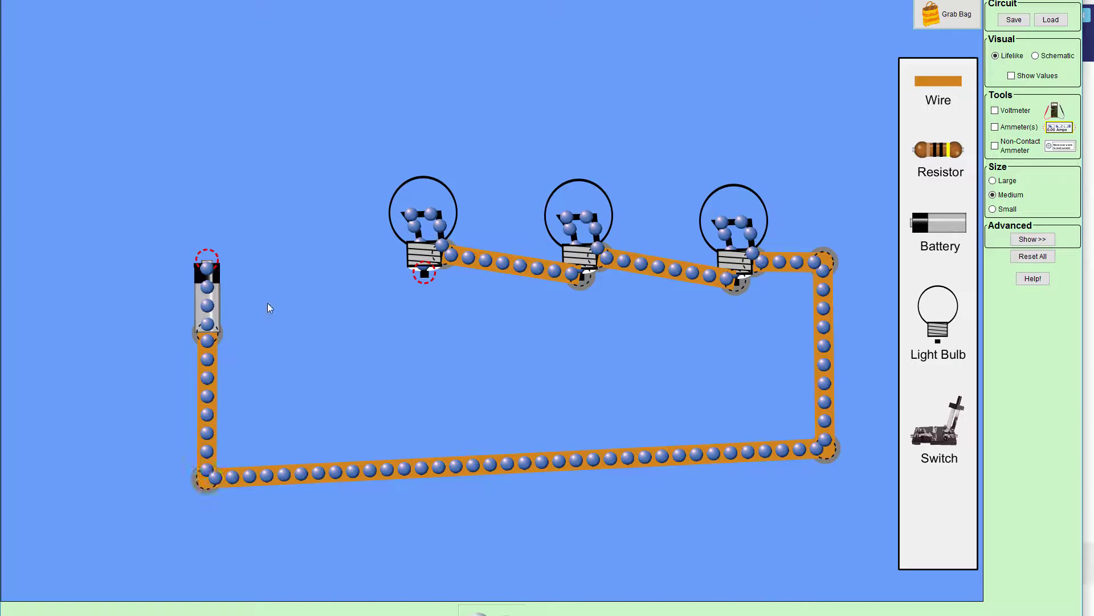
drag(940, 84, 424, 273)
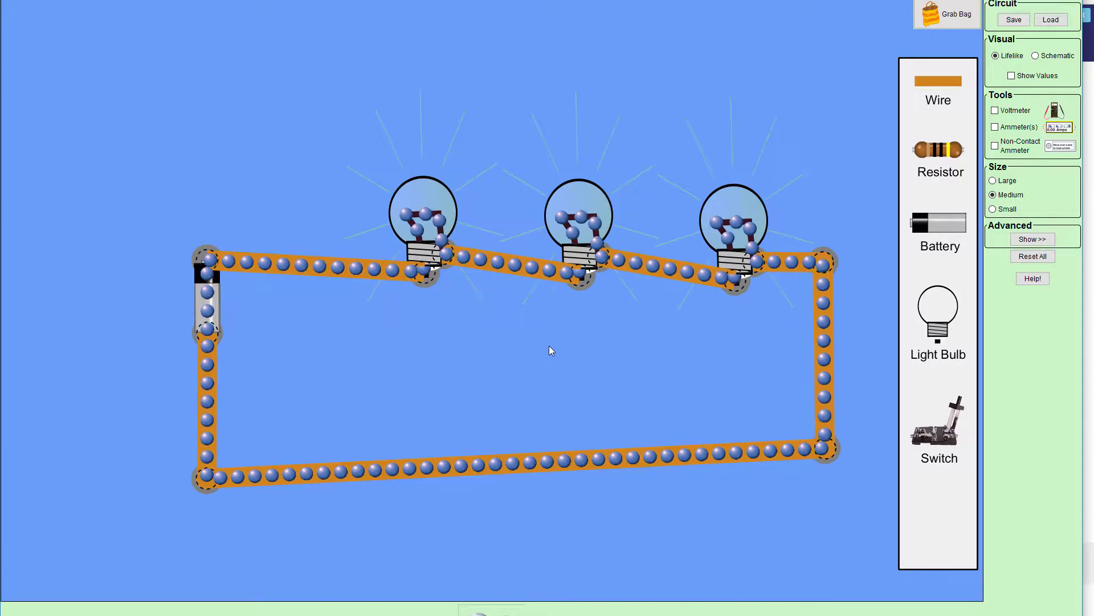
Replace the wire below the battery with a second battery in series and rewire the loop with the three bulbs
right_click(376, 275)
click(380, 271)
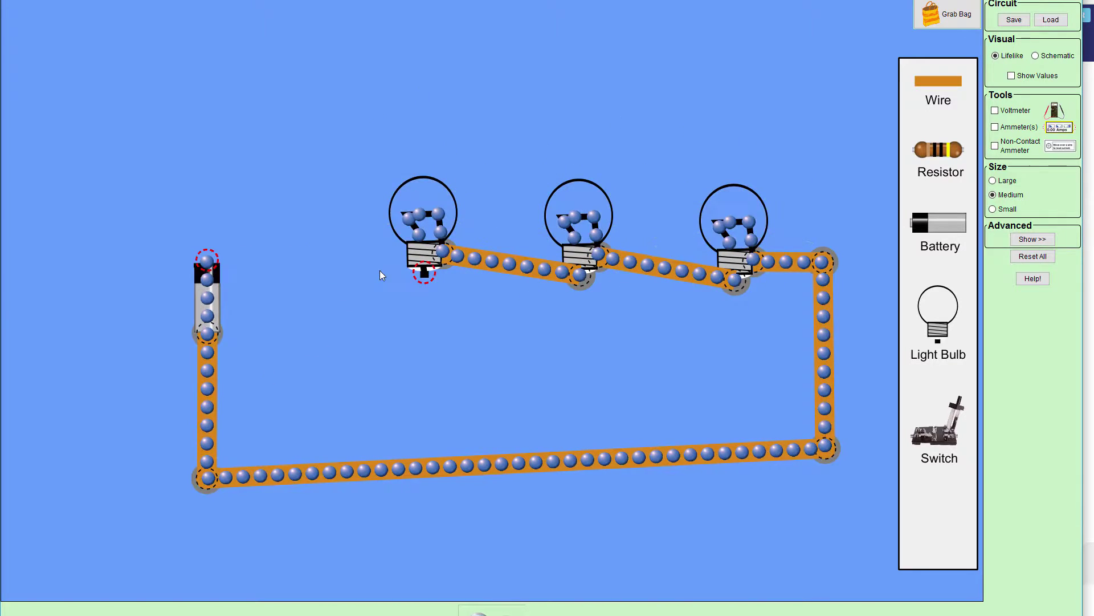
right_click(207, 393)
click(225, 396)
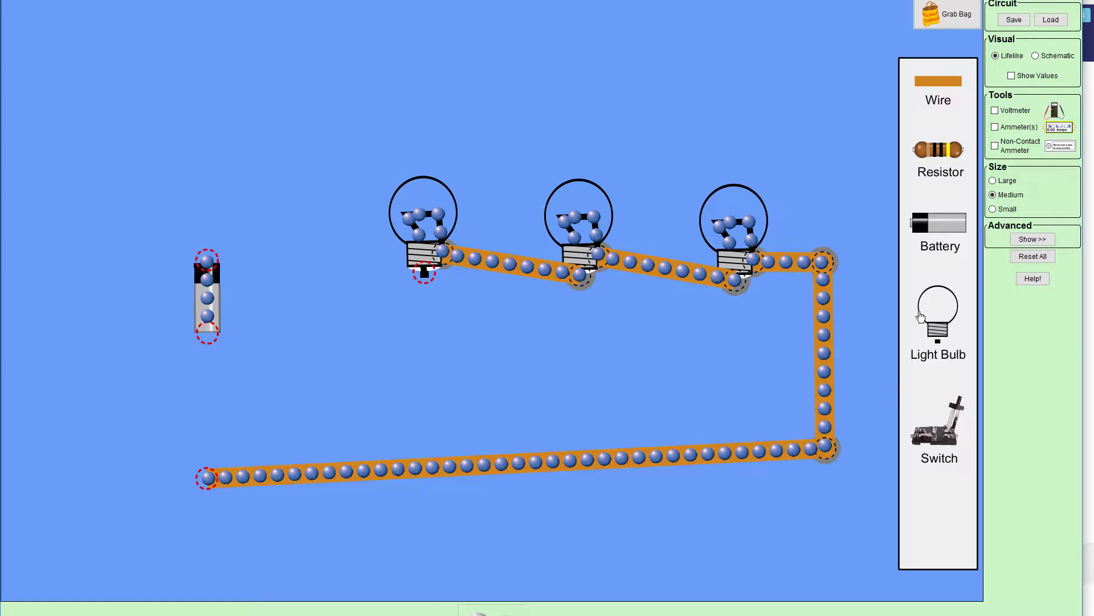
drag(941, 229, 205, 401)
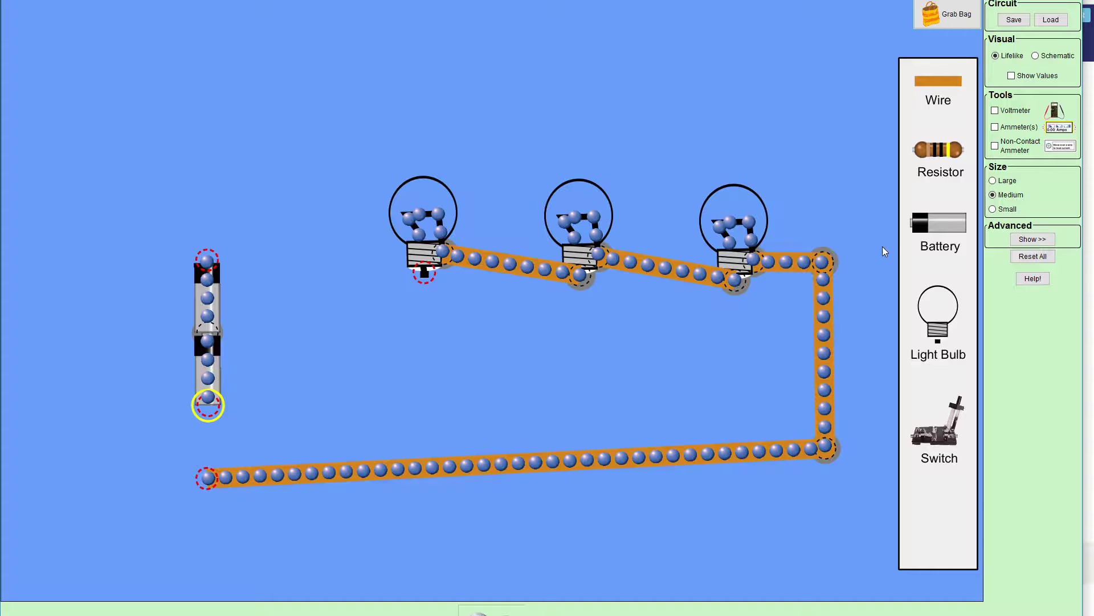
drag(949, 101, 216, 458)
drag(940, 90, 419, 283)
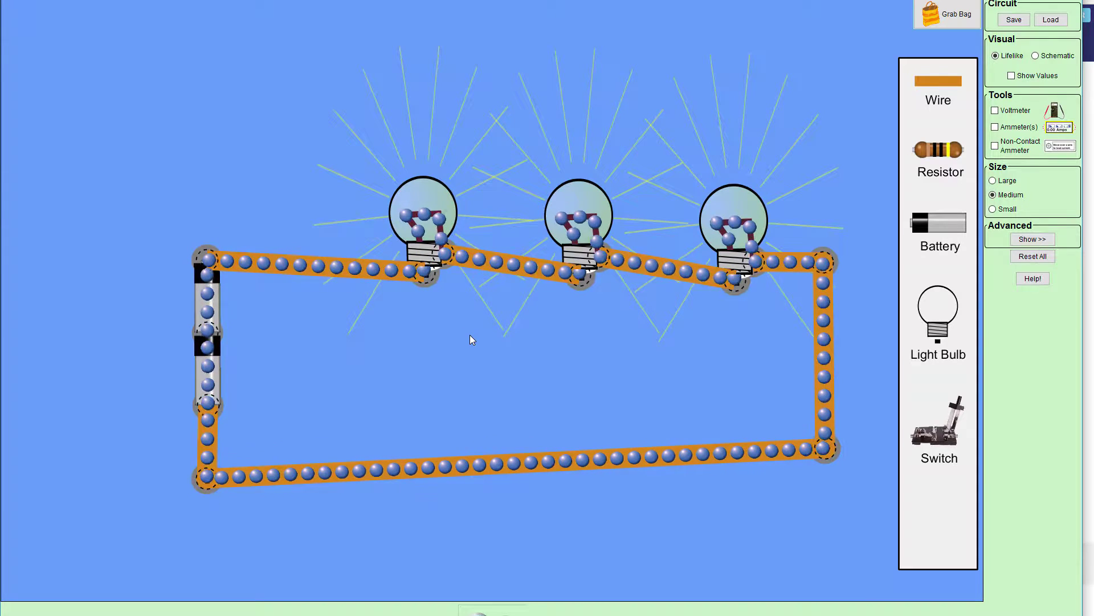
Remove the lower battery and reconnect the loose wire to the remaining battery
right_click(211, 351)
click(251, 418)
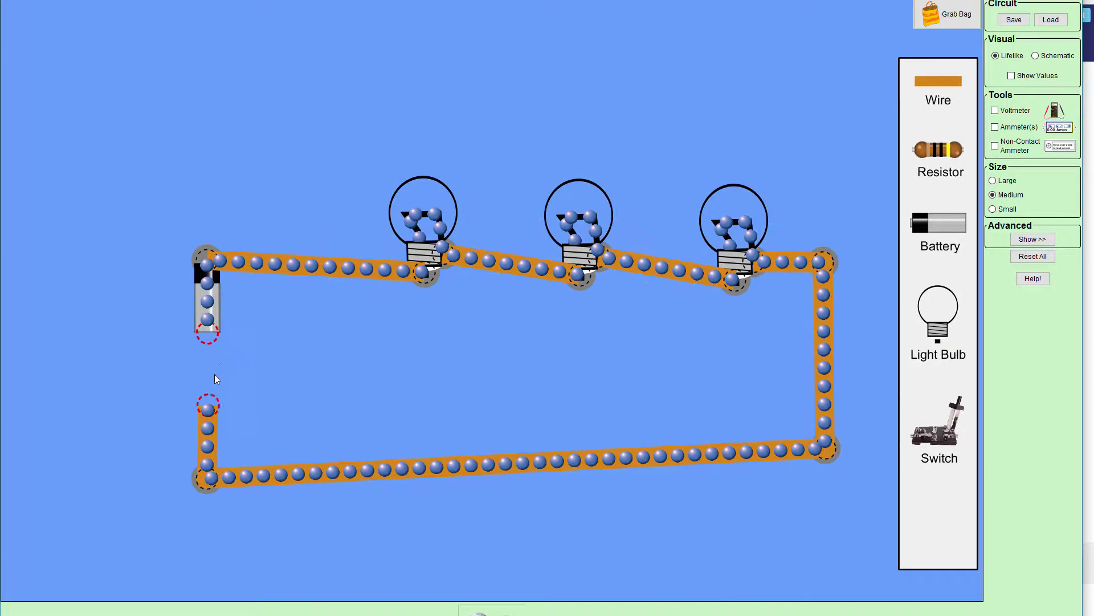
drag(210, 411, 207, 334)
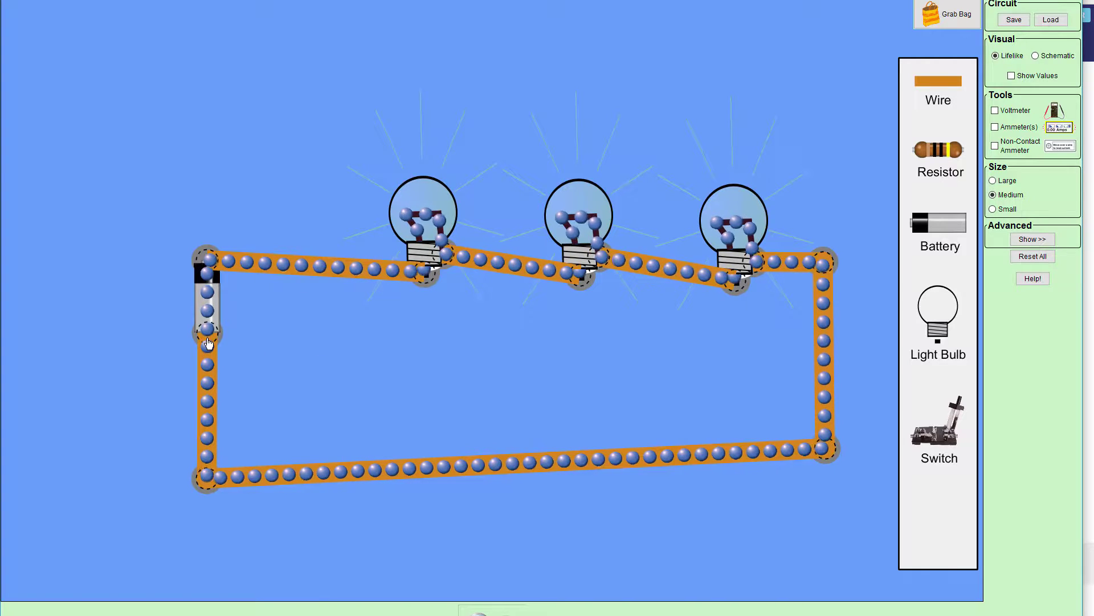
Disconnect the wire below the battery and shift the three bulbs, the far upper corner and the battery upward
click(225, 344)
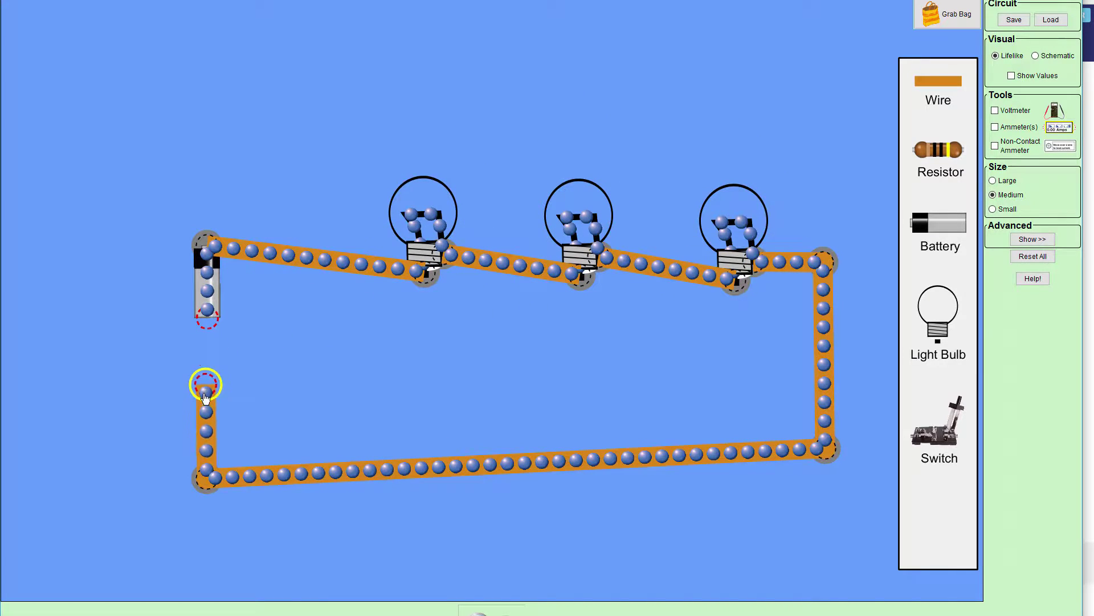
drag(213, 292, 217, 310)
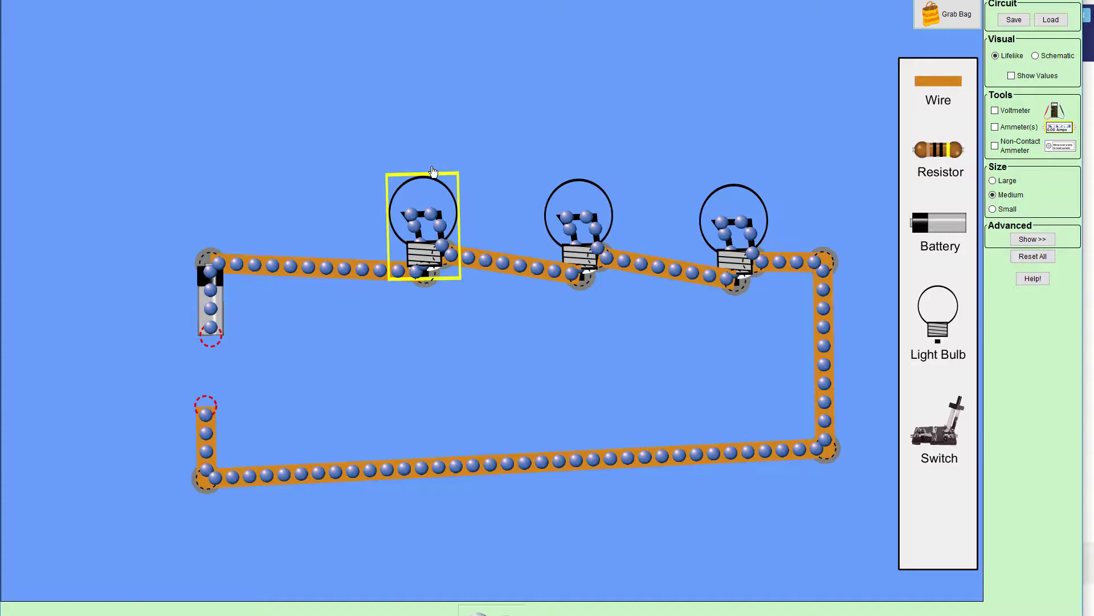
drag(433, 171, 437, 126)
drag(591, 227, 604, 146)
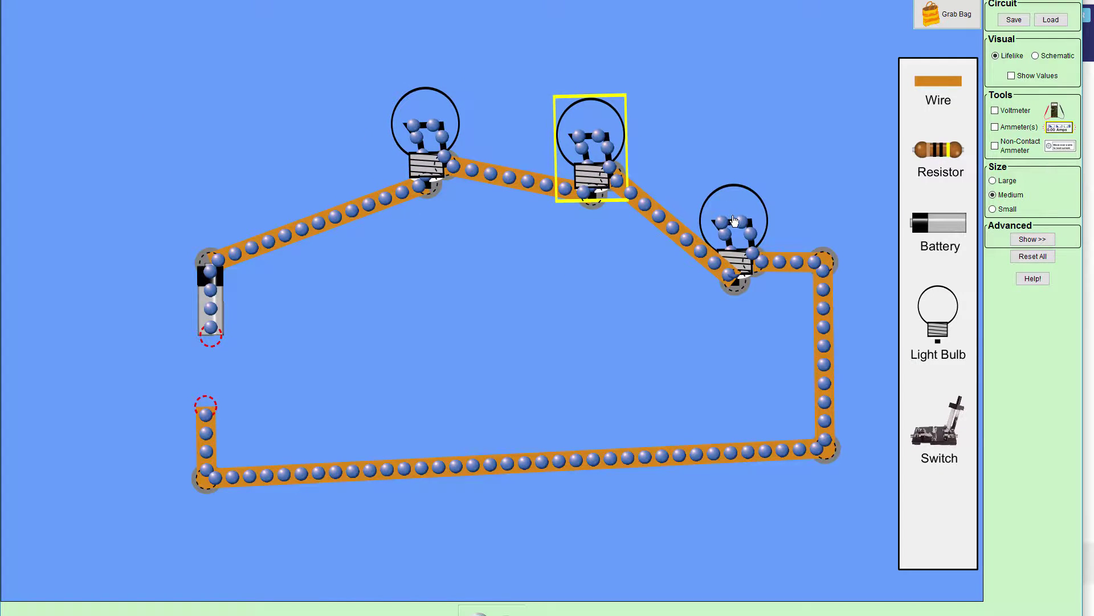
drag(745, 227, 754, 147)
drag(818, 262, 824, 190)
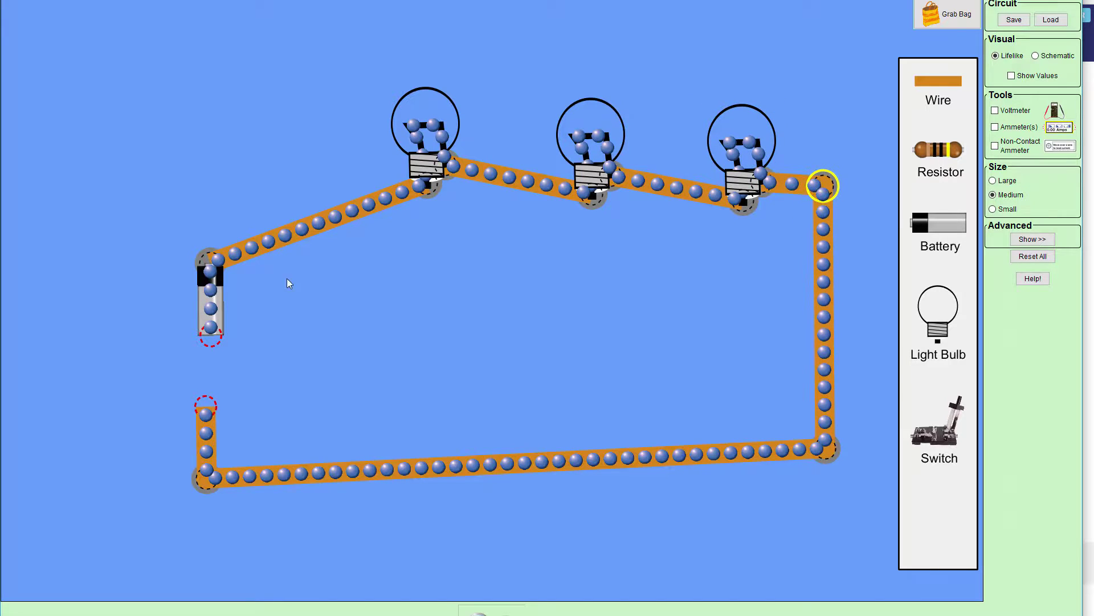
drag(212, 305, 206, 225)
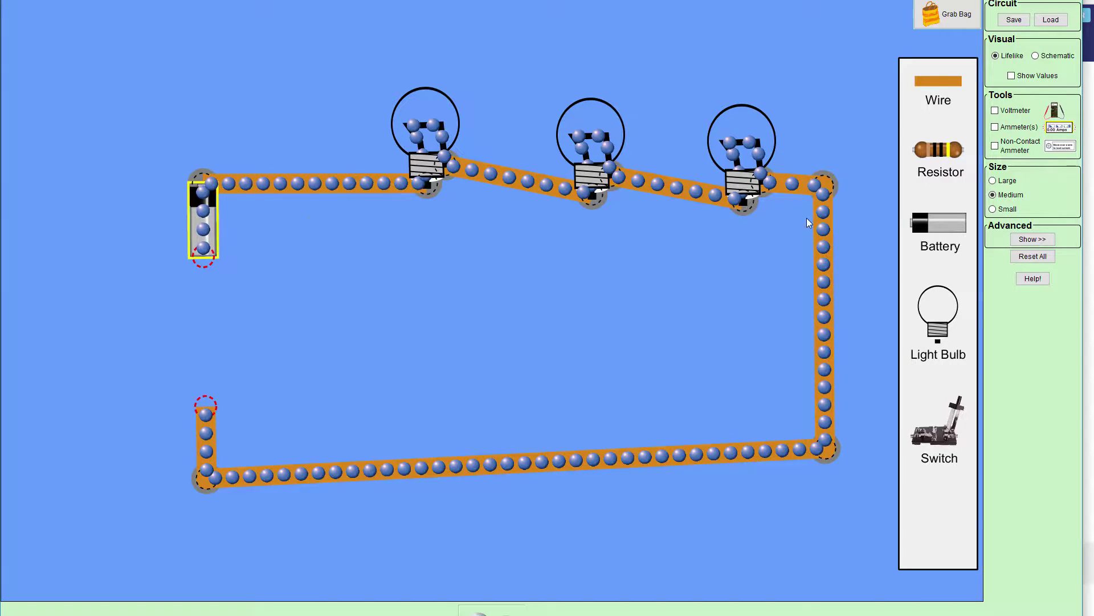
Add two more batteries in series below the first, reconnect the lower wire, and align its corner under the battery stack
drag(935, 234, 207, 319)
drag(951, 230, 221, 403)
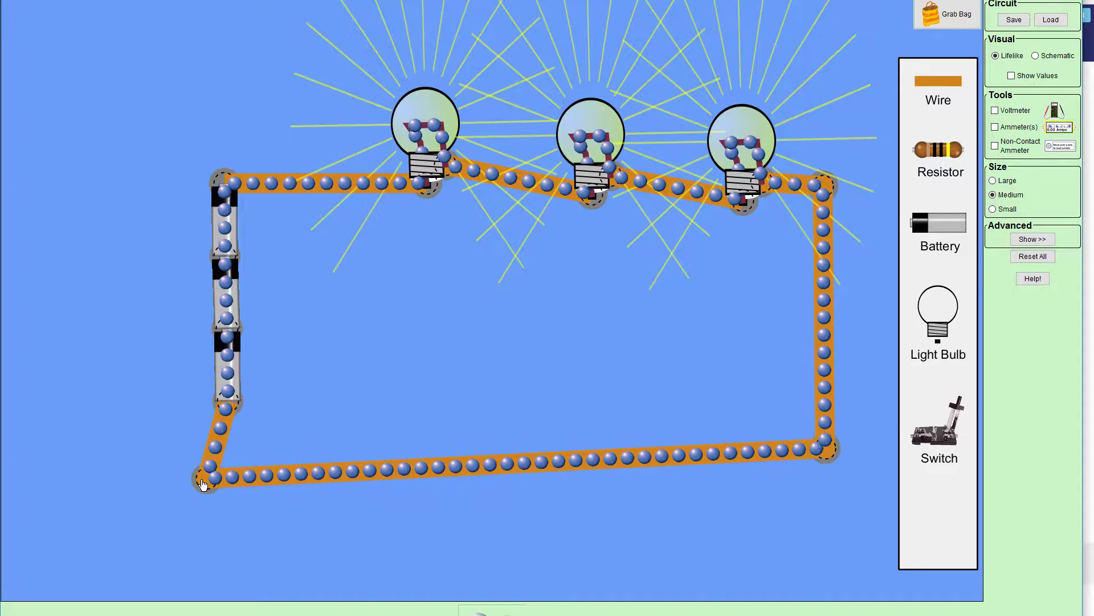
drag(207, 480, 230, 475)
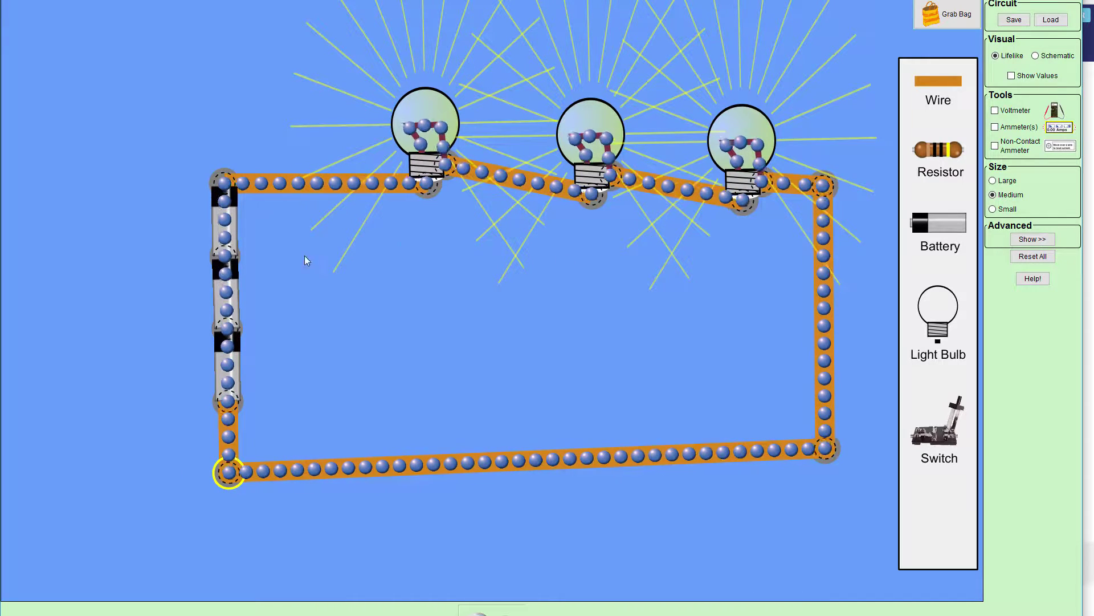
Lower the three bulbs and widen the loop by moving its far upper and lower corners outward
drag(433, 118, 427, 202)
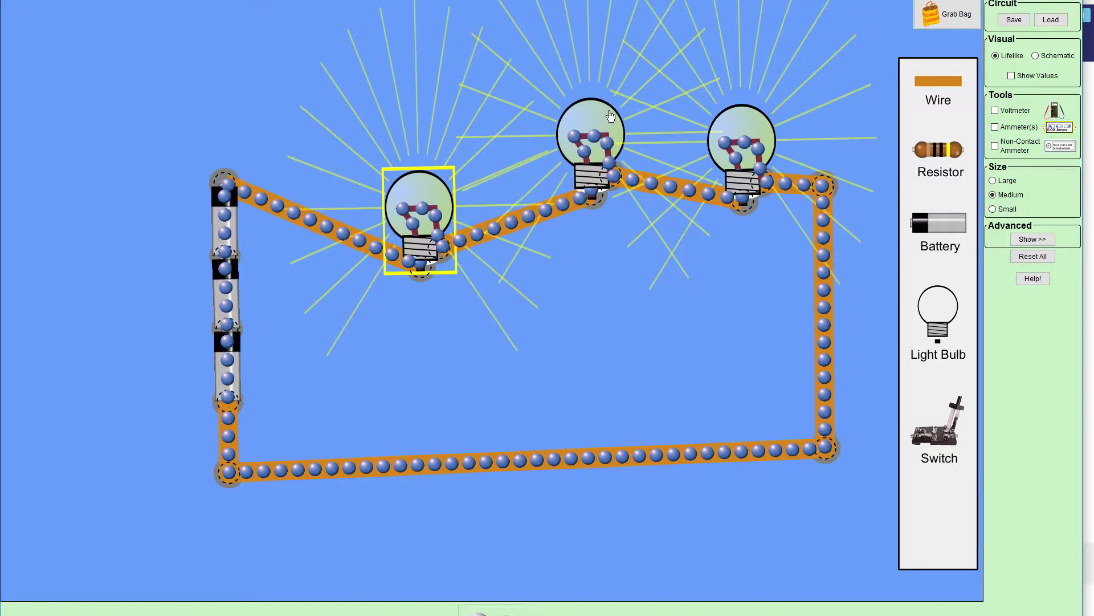
drag(591, 138, 604, 203)
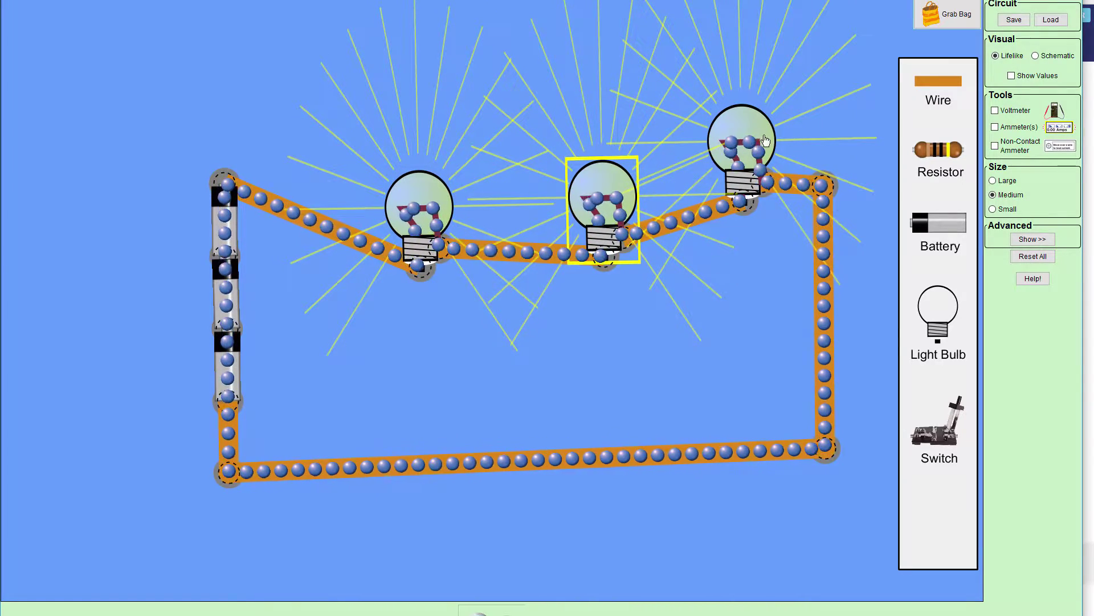
drag(755, 140, 865, 244)
drag(825, 448, 873, 455)
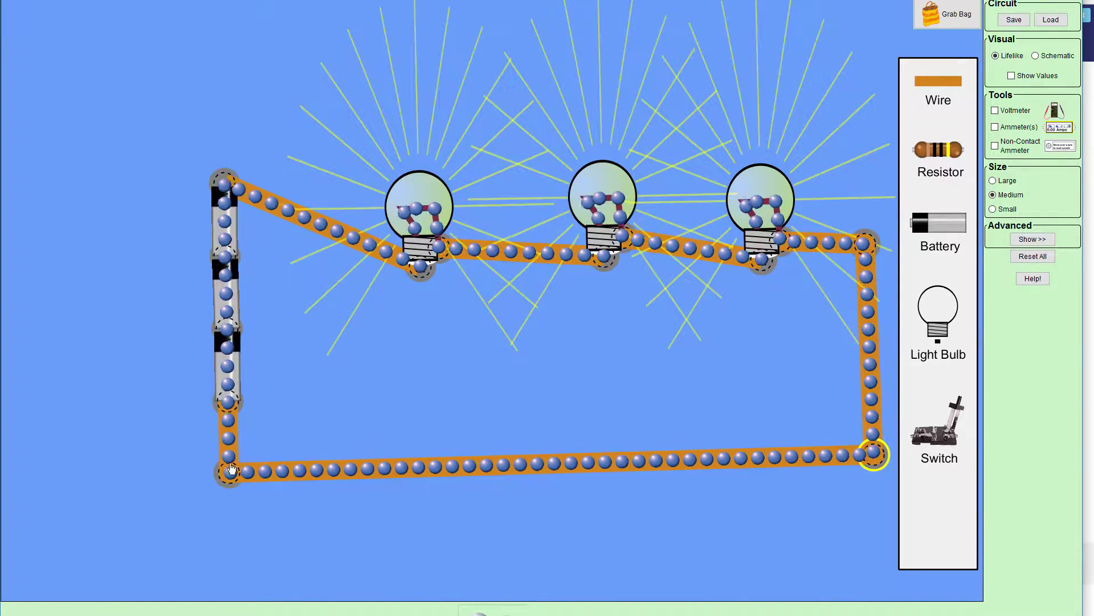
Remove the short wire below the battery stack and attach the stack directly to the long bottom wire
drag(228, 369, 230, 400)
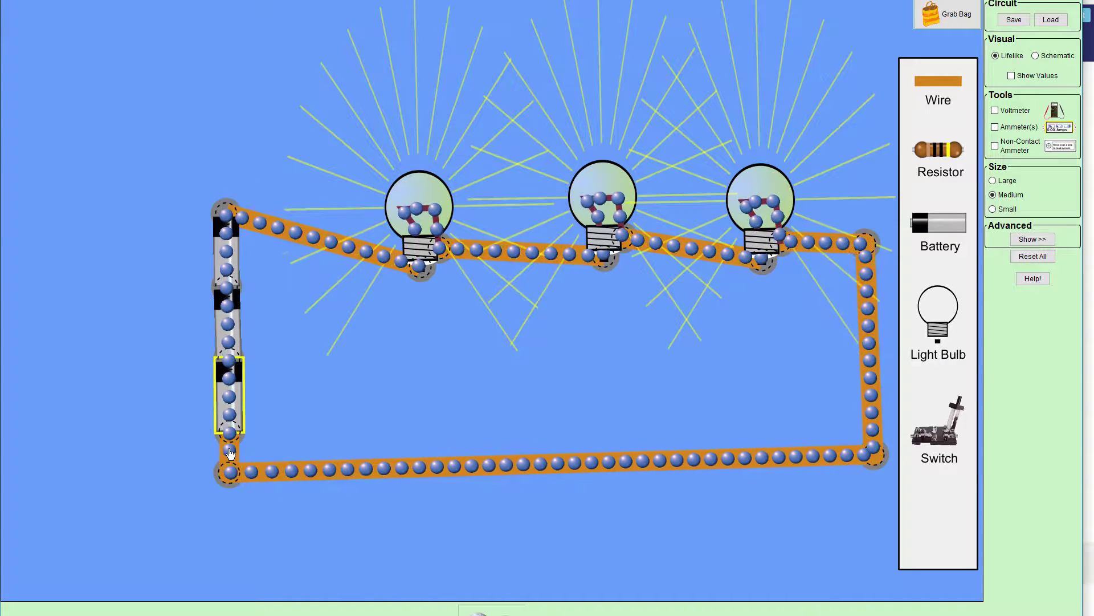
right_click(231, 456)
click(261, 464)
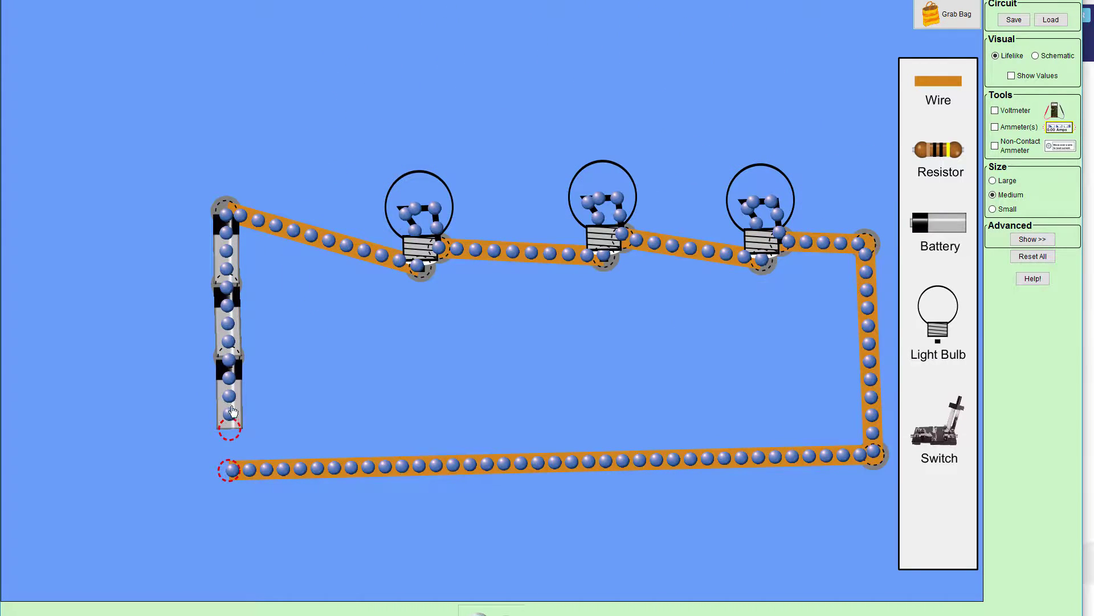
drag(233, 411, 232, 451)
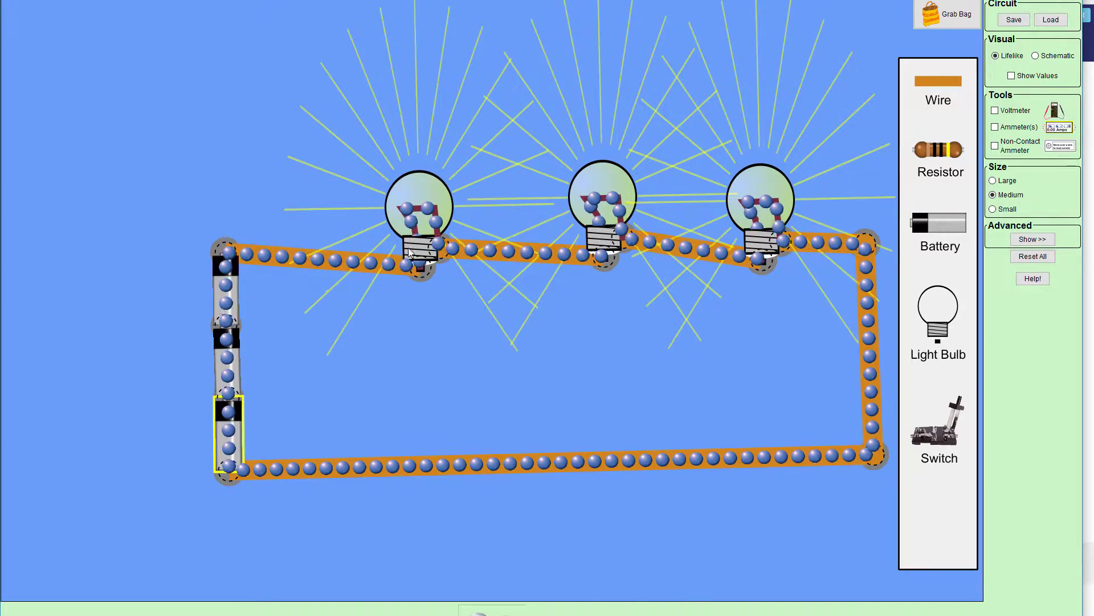
Nudge the three bulbs and the far upper corner of the loop to straighten the upper wiring
drag(409, 253, 400, 245)
click(587, 191)
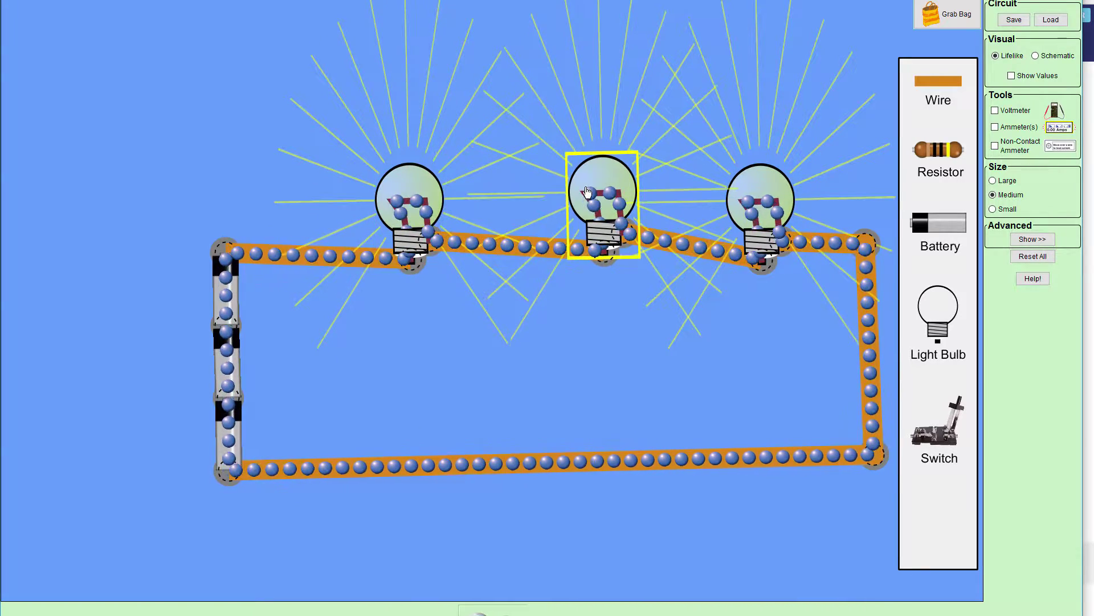
drag(587, 191, 580, 189)
drag(755, 195, 756, 178)
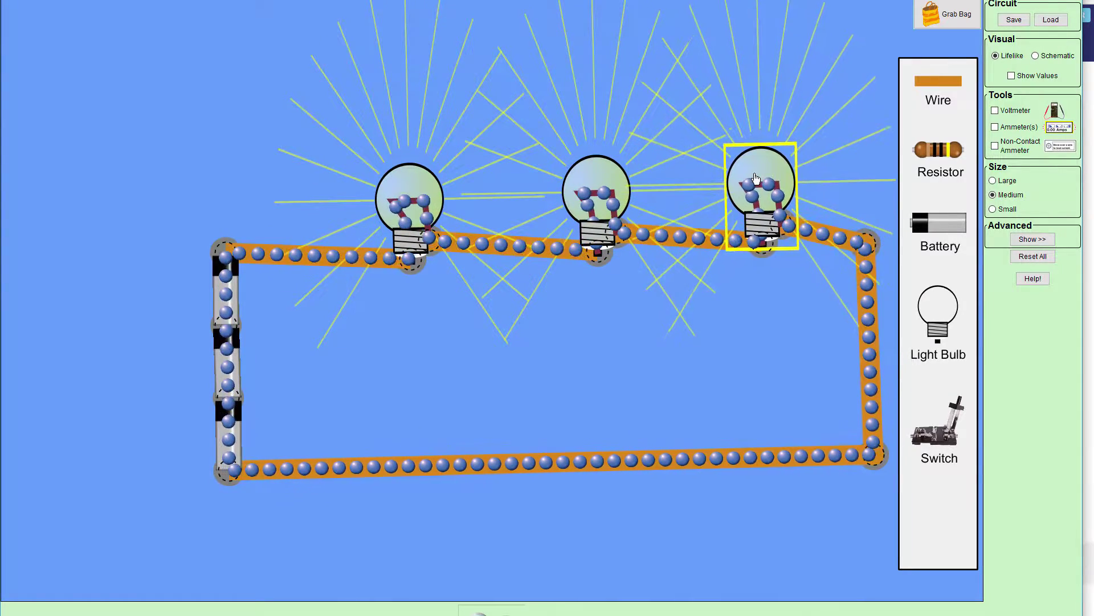
click(869, 242)
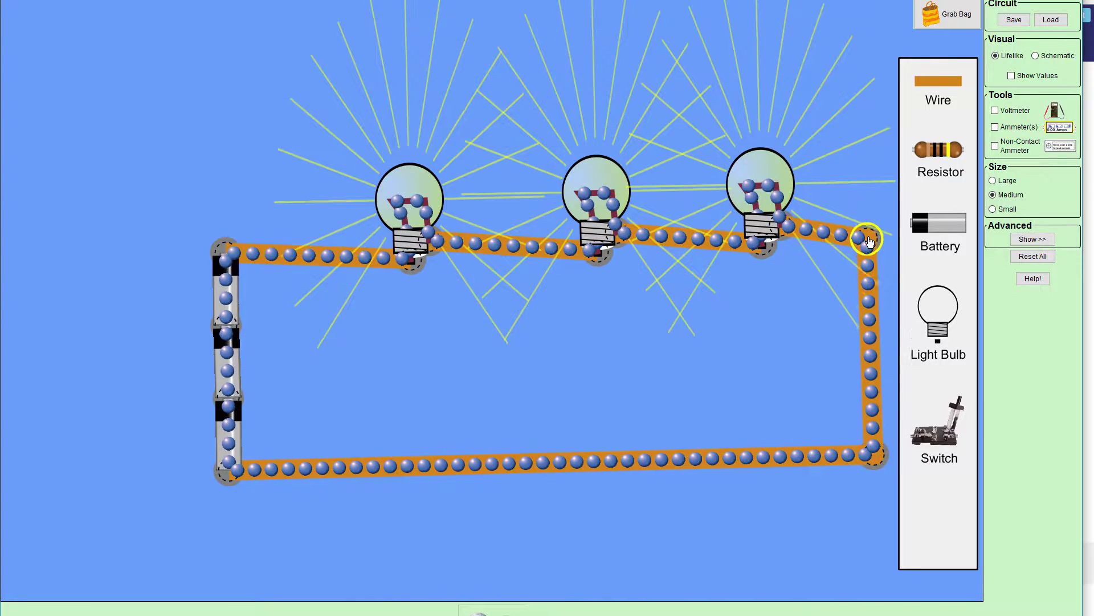
drag(869, 242, 871, 237)
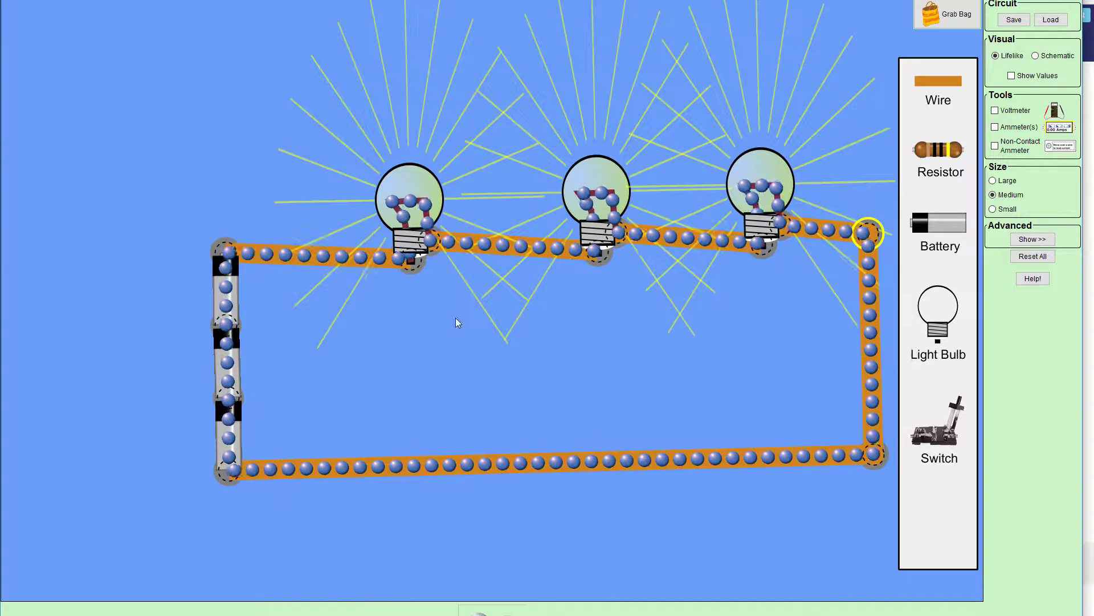
Split the junction below the batteries and insert a switch between the battery stack and the long bottom wire
right_click(228, 478)
click(264, 481)
drag(269, 477, 330, 466)
drag(925, 442, 264, 433)
drag(301, 471, 283, 467)
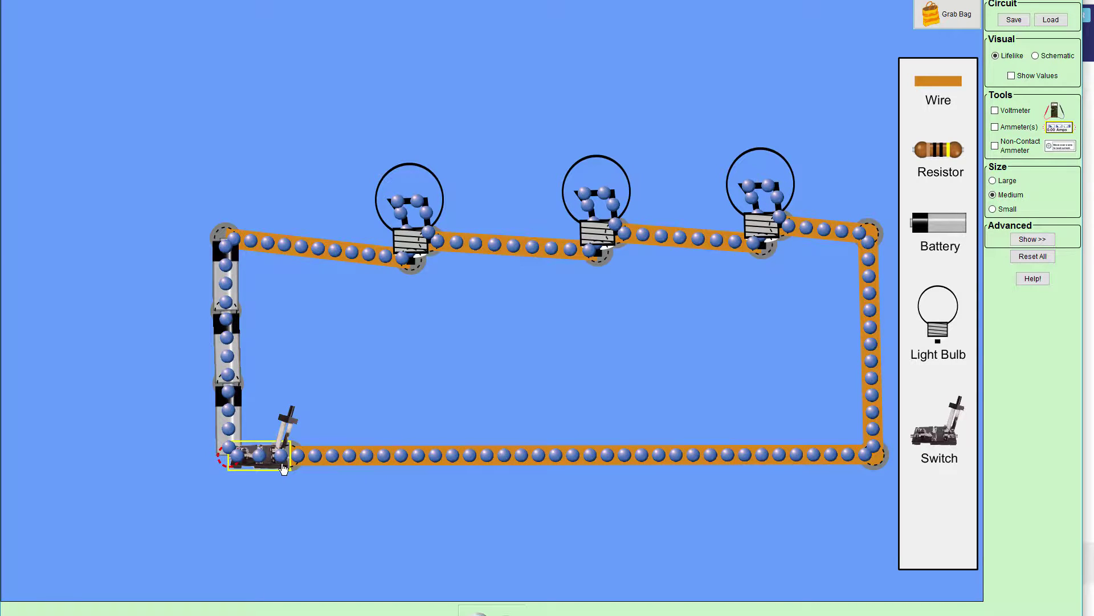
Close the switch to power the bulbs and open it again
click(289, 423)
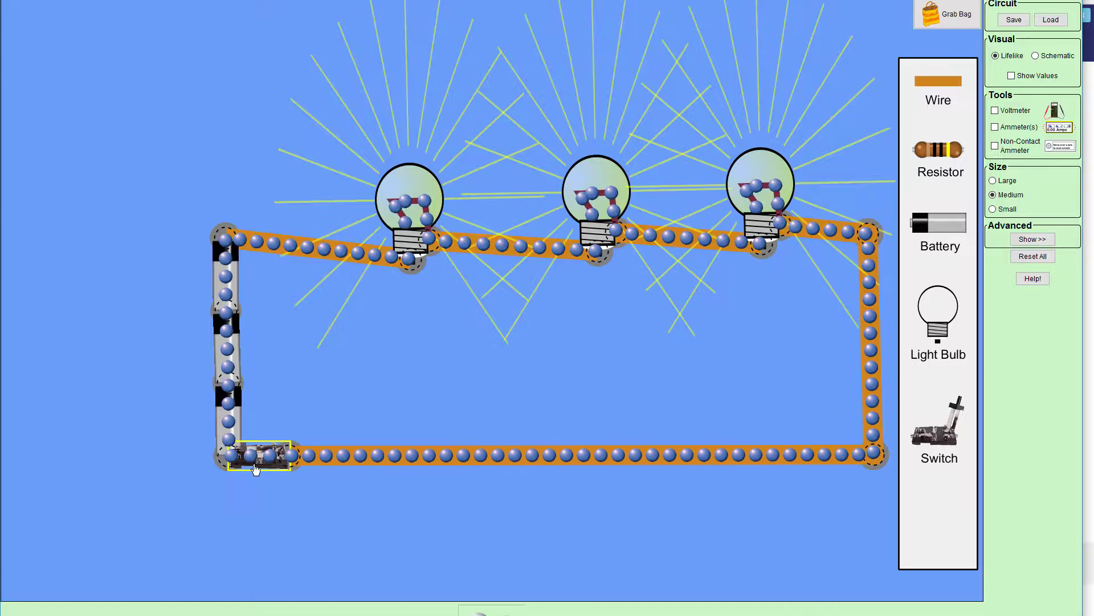
click(255, 456)
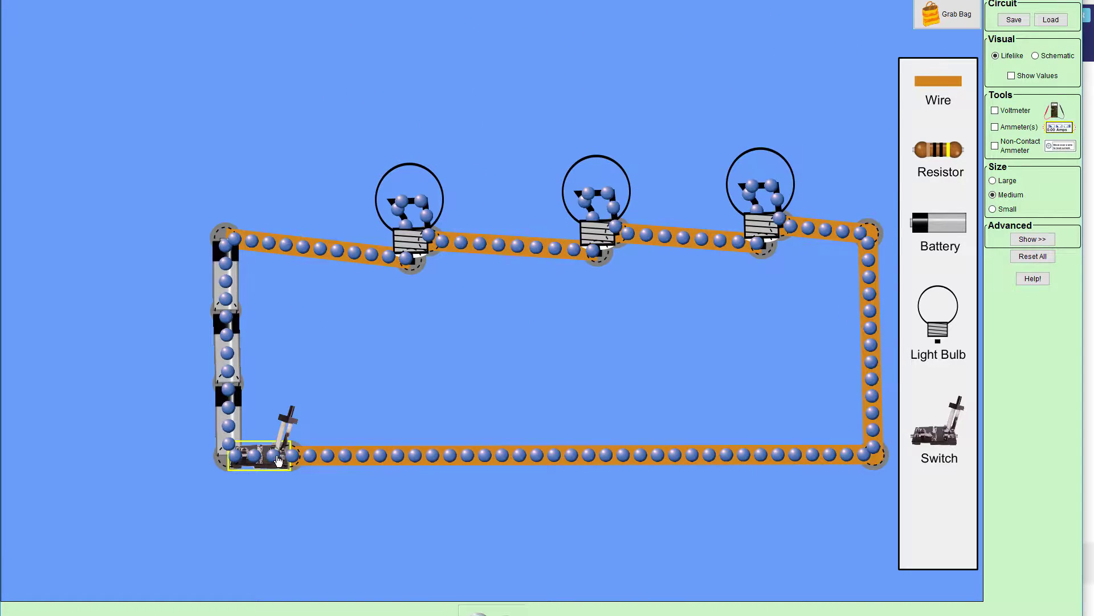
drag(277, 460, 280, 418)
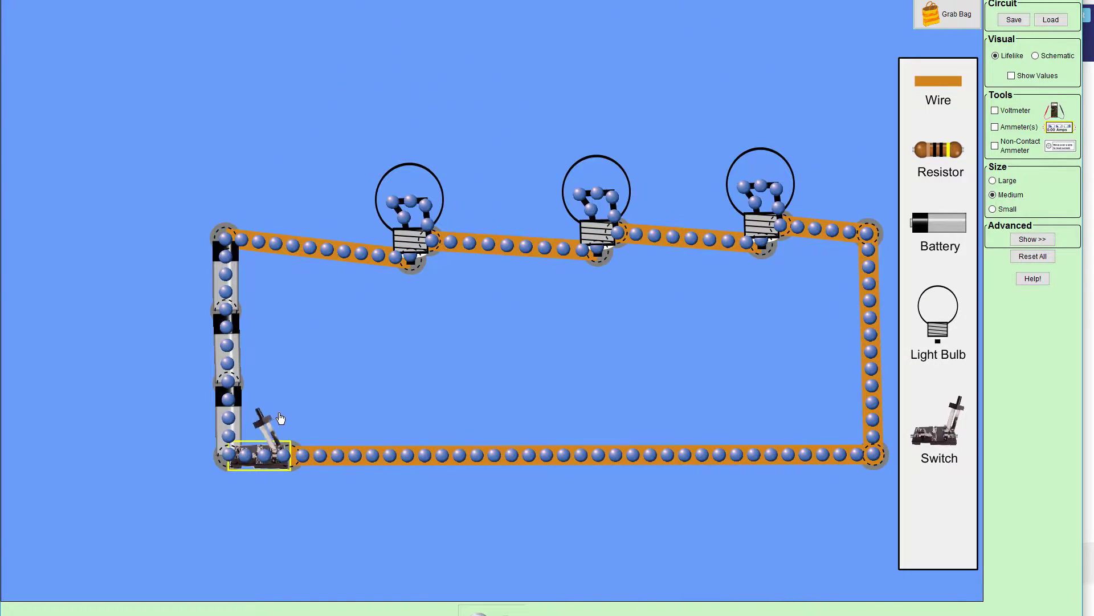
Replace the wire between the battery stack and the first bulb with two shorter joined wires
right_click(352, 260)
click(368, 265)
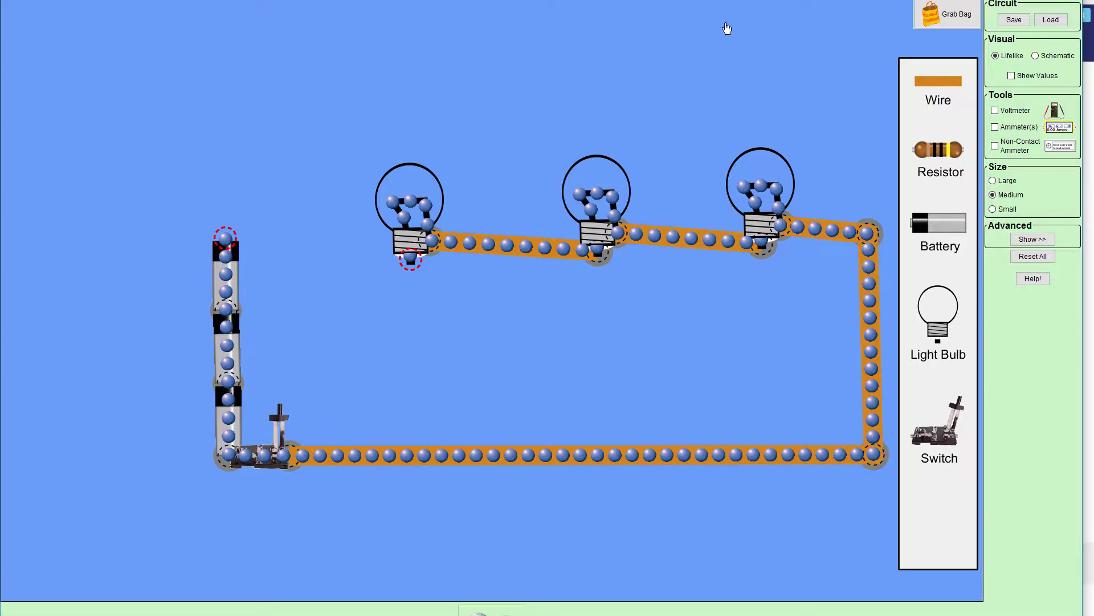
drag(938, 81, 264, 244)
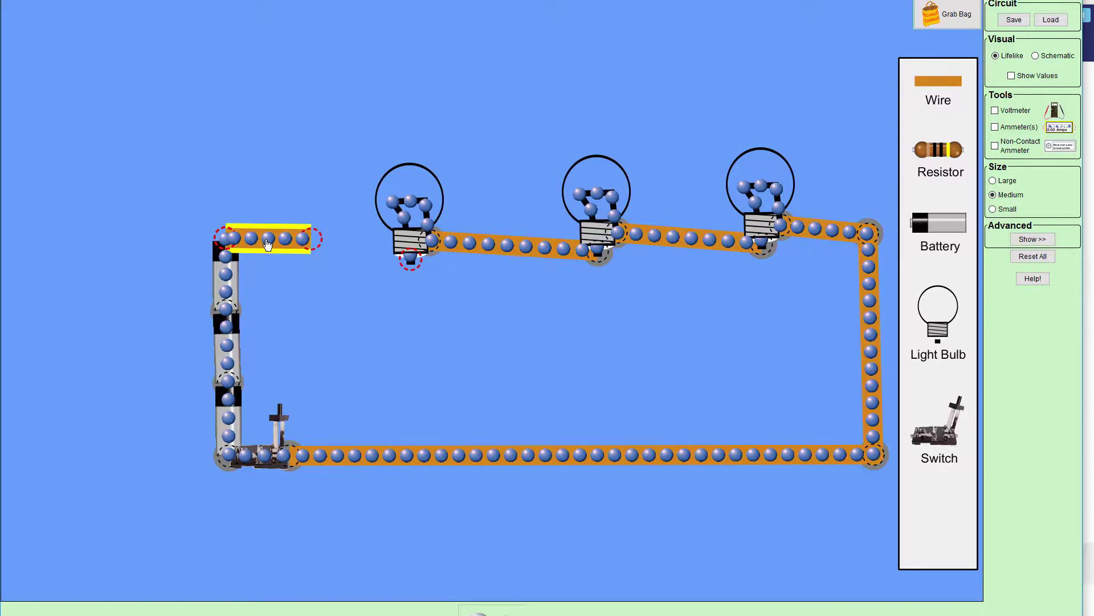
drag(942, 84, 364, 267)
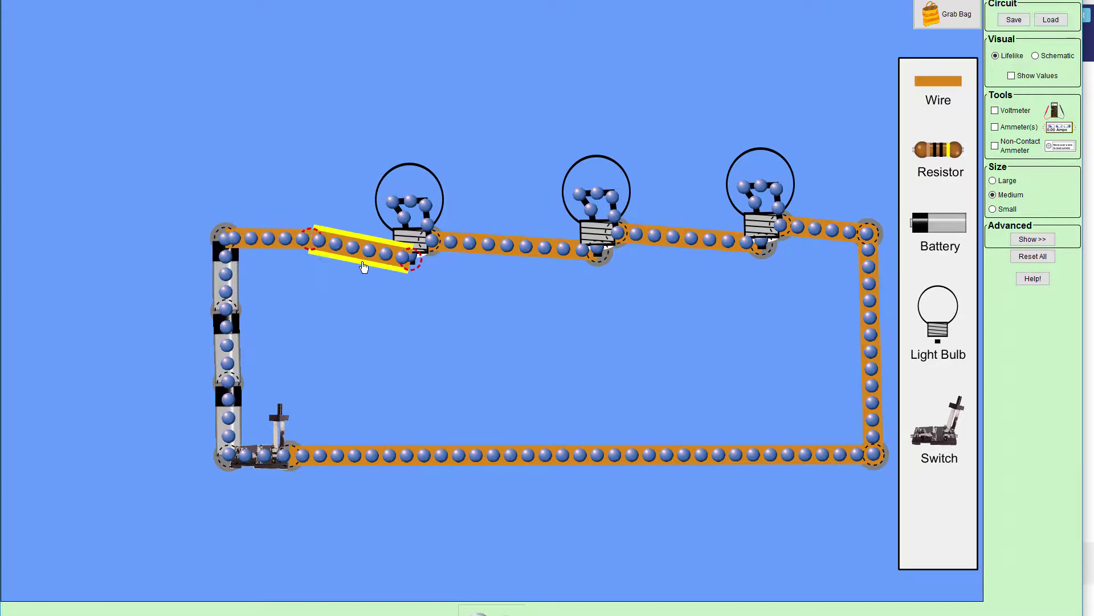
Replace the long bottom wire with one short wire from the switch and another from the far lower corner
right_click(458, 458)
click(504, 462)
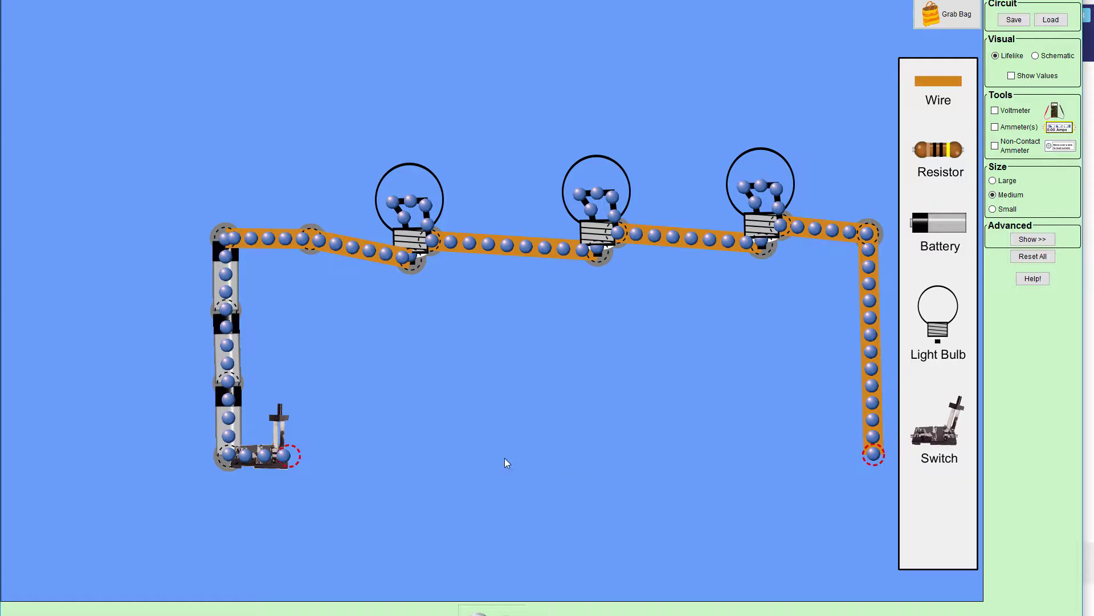
drag(945, 86, 329, 461)
drag(951, 84, 818, 459)
Build a vertical branch with a second switch from the bottom wire to the junction before the first bulb, and extend the bottom wire past it
drag(935, 99, 434, 451)
drag(499, 454, 350, 371)
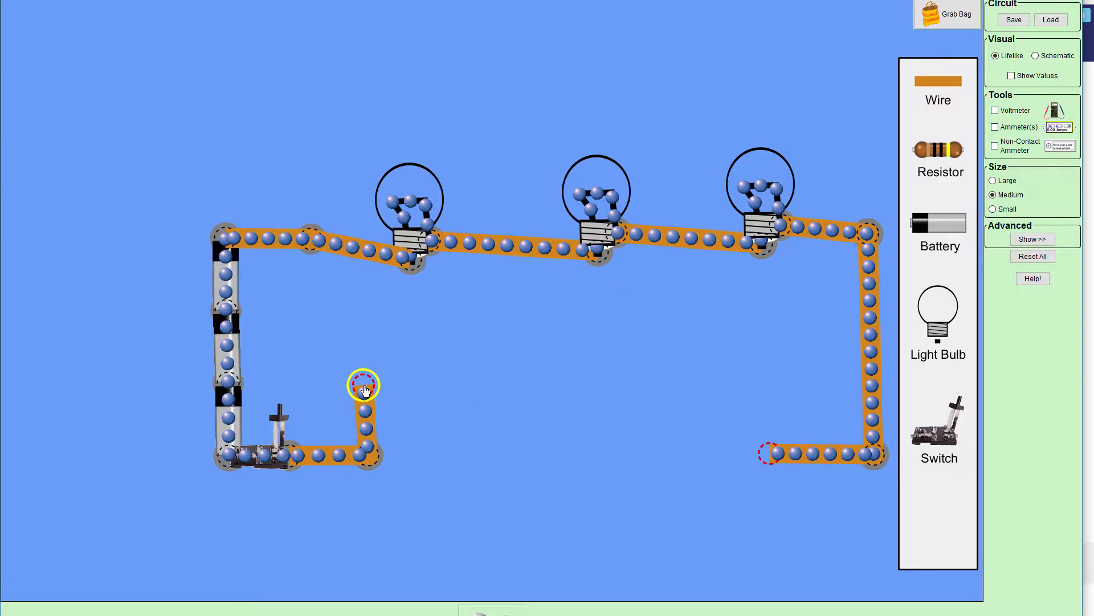
drag(940, 433, 344, 350)
drag(940, 88, 340, 125)
drag(357, 137, 334, 222)
drag(262, 137, 342, 343)
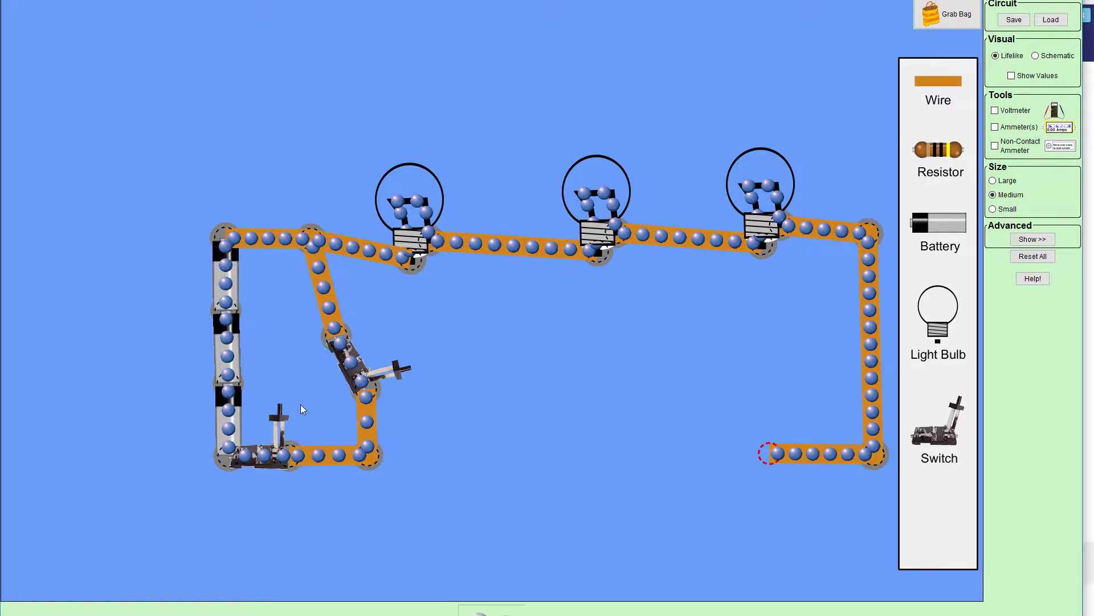
drag(940, 82, 446, 461)
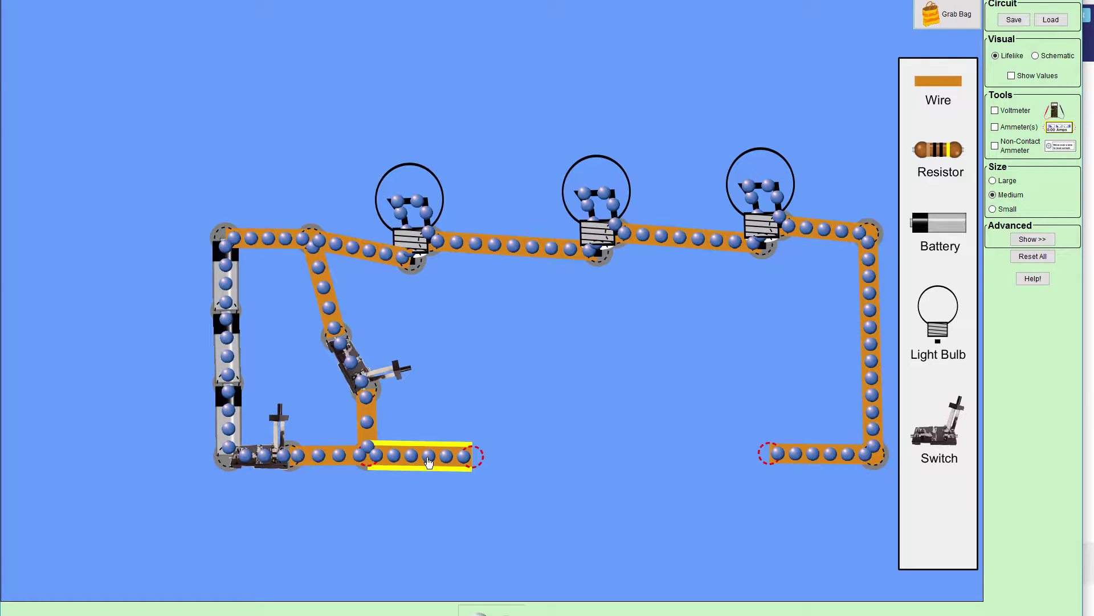
Replace the wire between the first and second bulbs and the one between the second and third with pairs of shorter joined wires
right_click(507, 246)
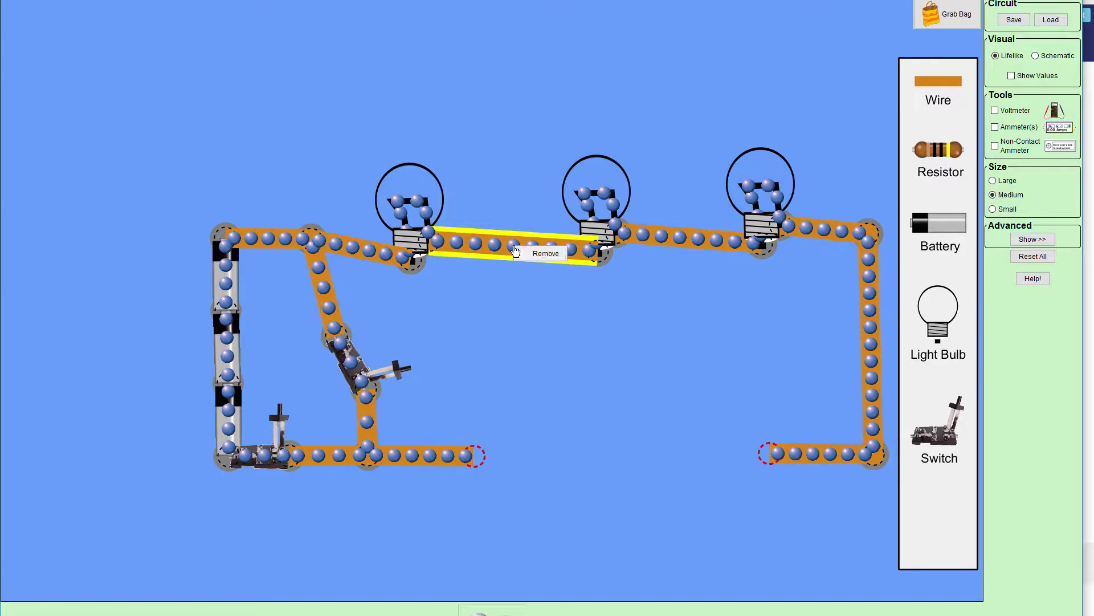
click(530, 252)
drag(935, 86, 475, 250)
drag(525, 247, 516, 247)
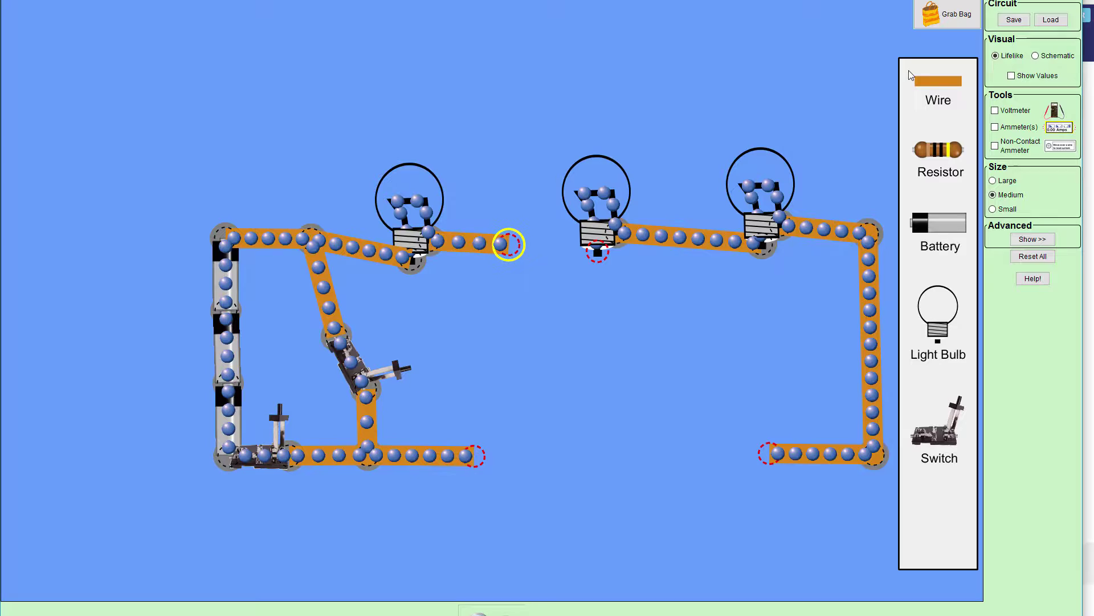
drag(939, 82, 553, 246)
right_click(685, 245)
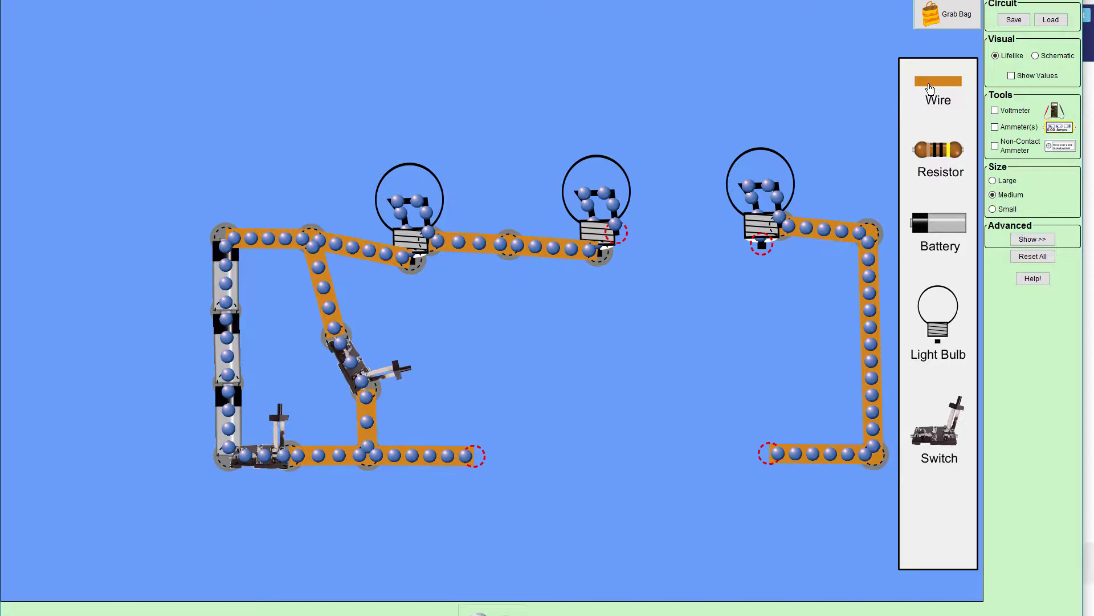
drag(929, 88, 690, 238)
drag(936, 85, 730, 247)
Start a second branch with a wire down from the first two bulbs' junction, a bottom wire extension, and an upright wire below
drag(929, 84, 542, 317)
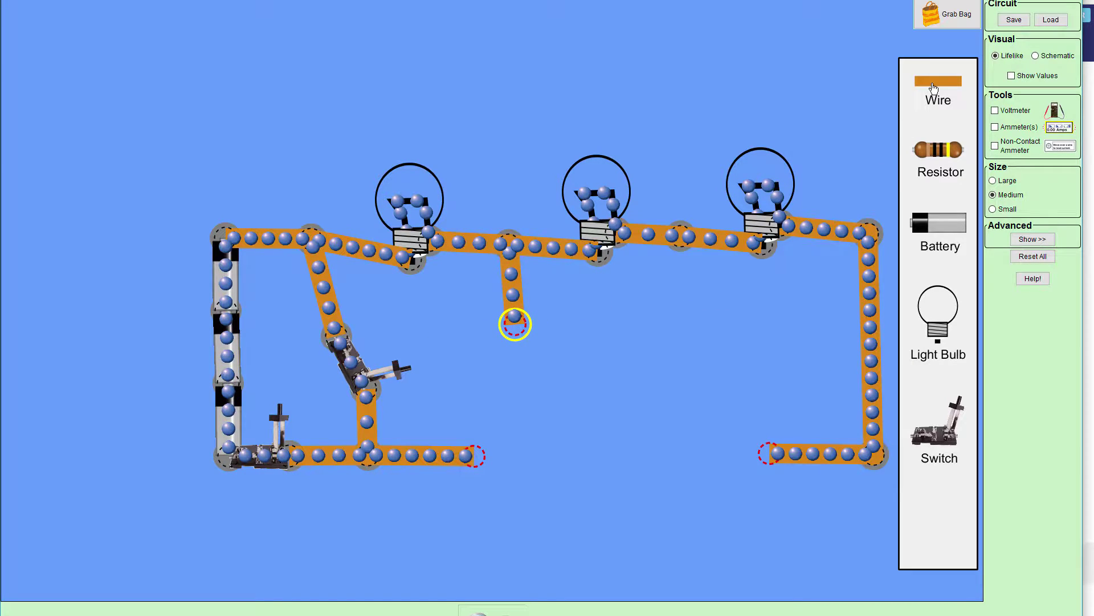
drag(933, 86, 520, 462)
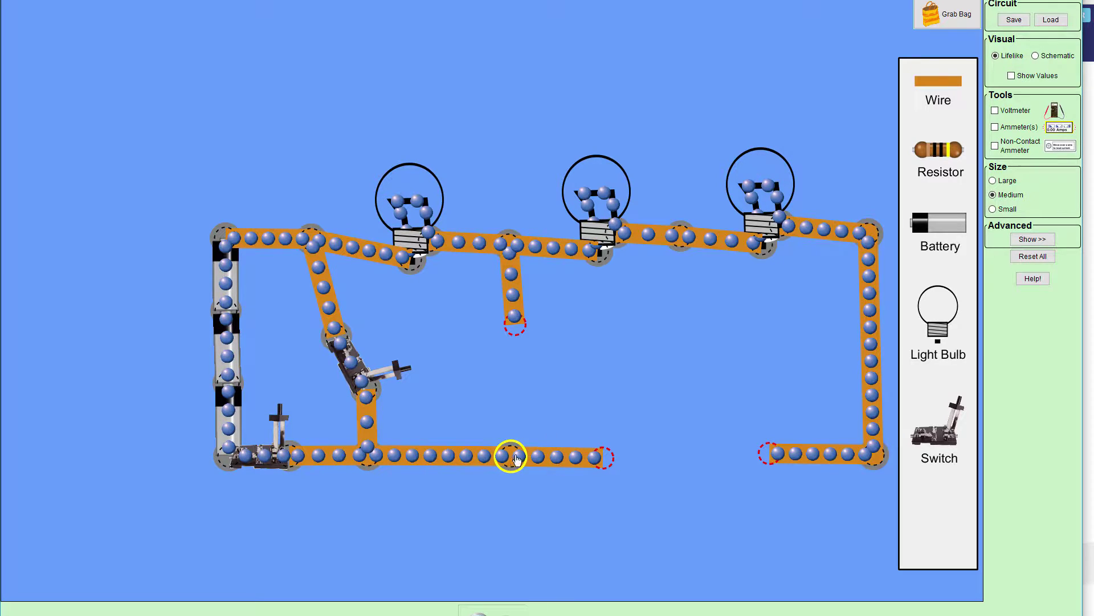
drag(938, 83, 564, 434)
drag(623, 416, 527, 402)
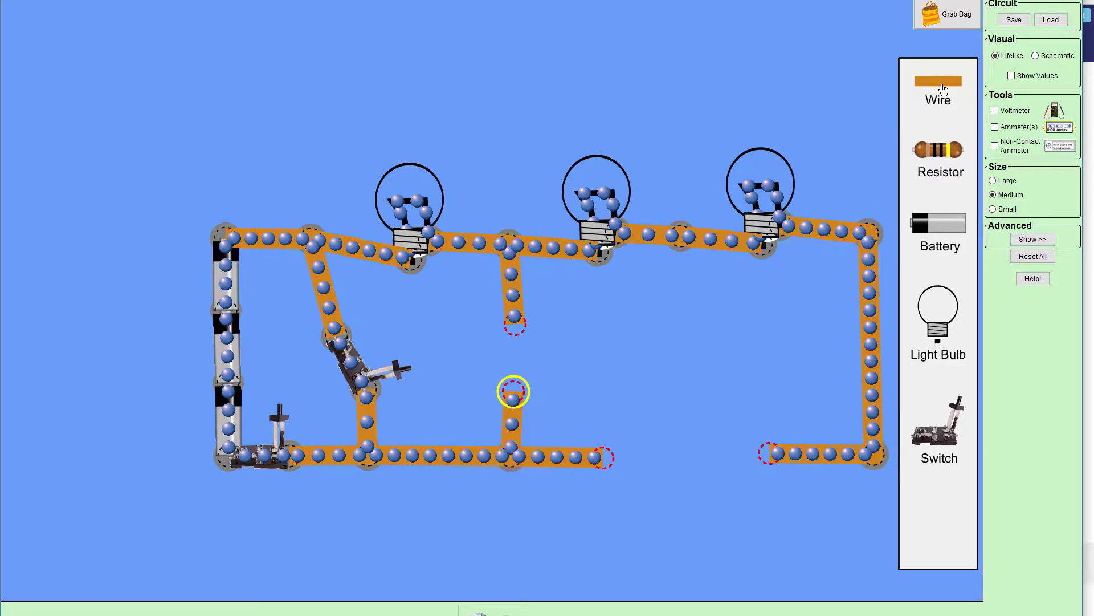
Join the bottom wire to the far-side wire with an upright wire at the joint, and insert a switch in the second branch
drag(943, 90, 630, 382)
drag(632, 447, 753, 455)
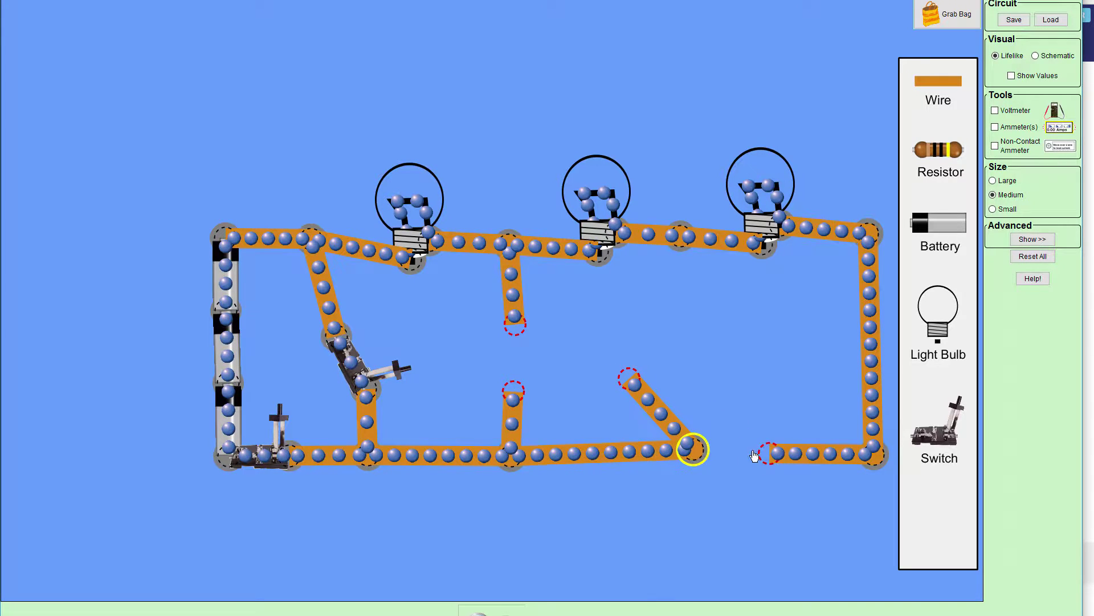
drag(942, 415, 530, 359)
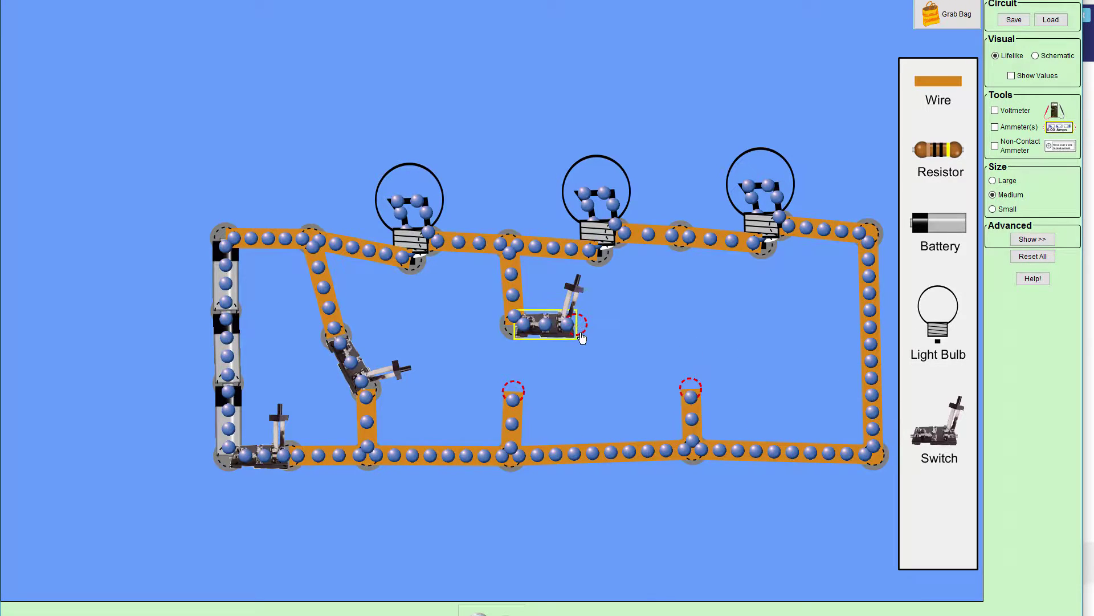
drag(580, 333, 514, 423)
drag(494, 385, 534, 383)
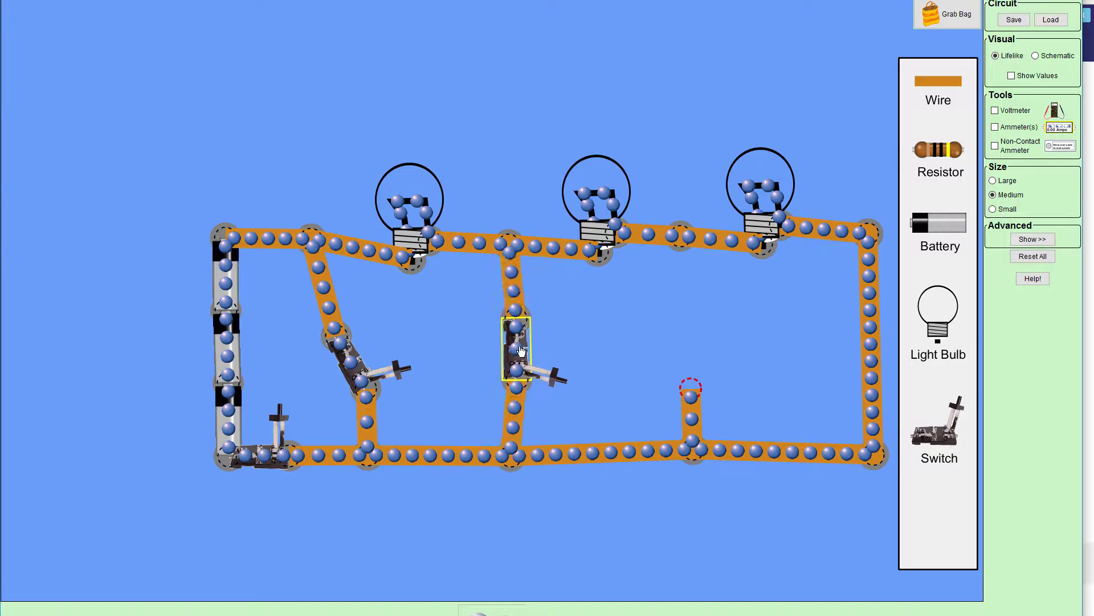
Complete the third branch with a switch and a wire up to the junction between the second and third bulbs
drag(938, 436, 688, 325)
drag(925, 85, 741, 252)
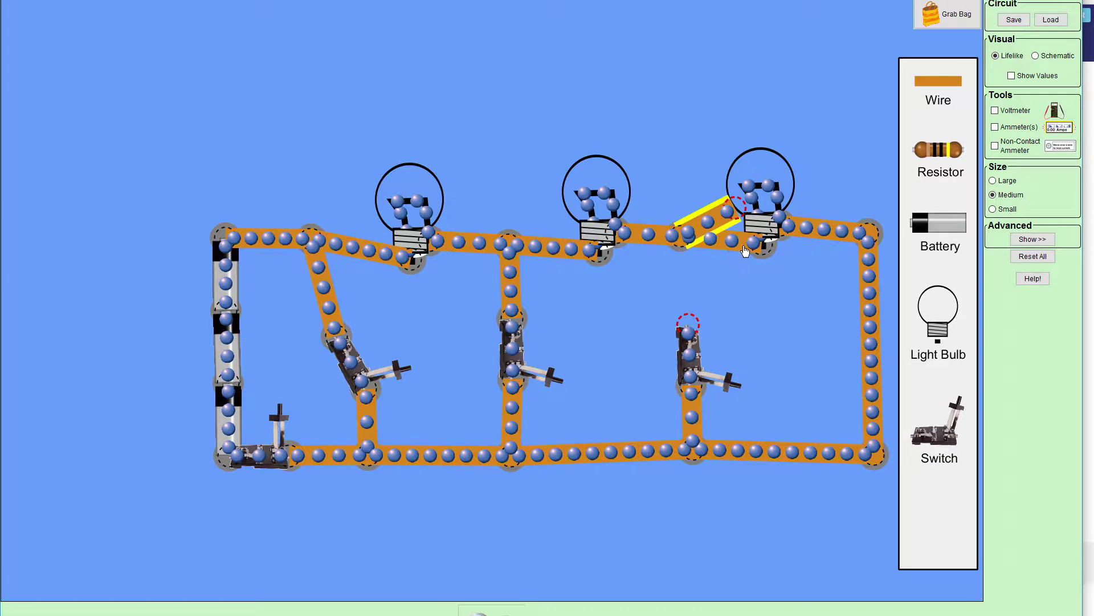
drag(733, 208, 694, 323)
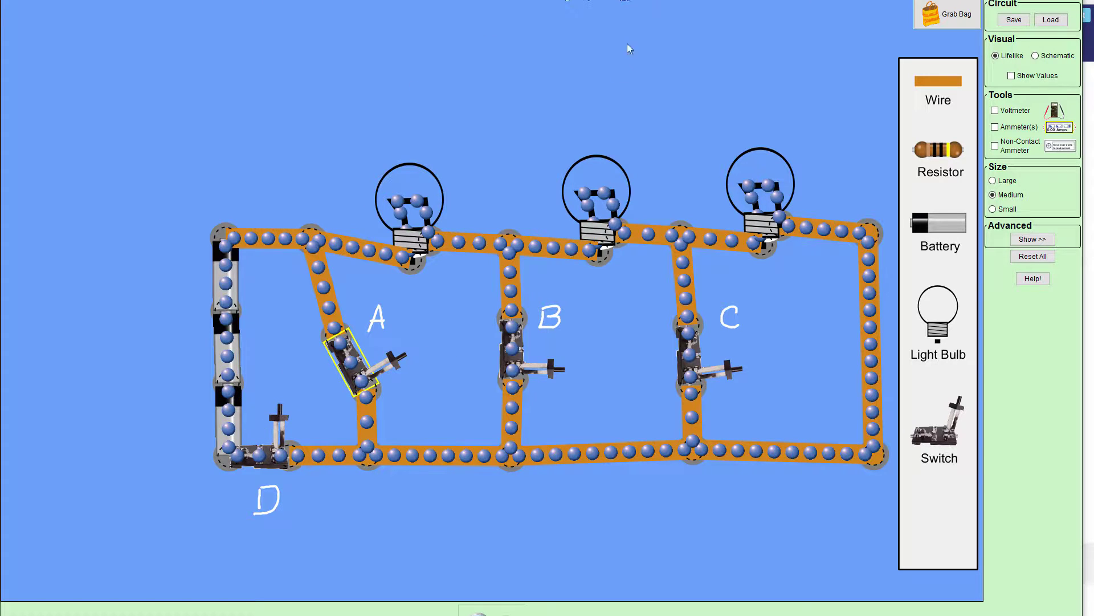
Close switch D beside the battery stack to power the three series bulbs
click(274, 453)
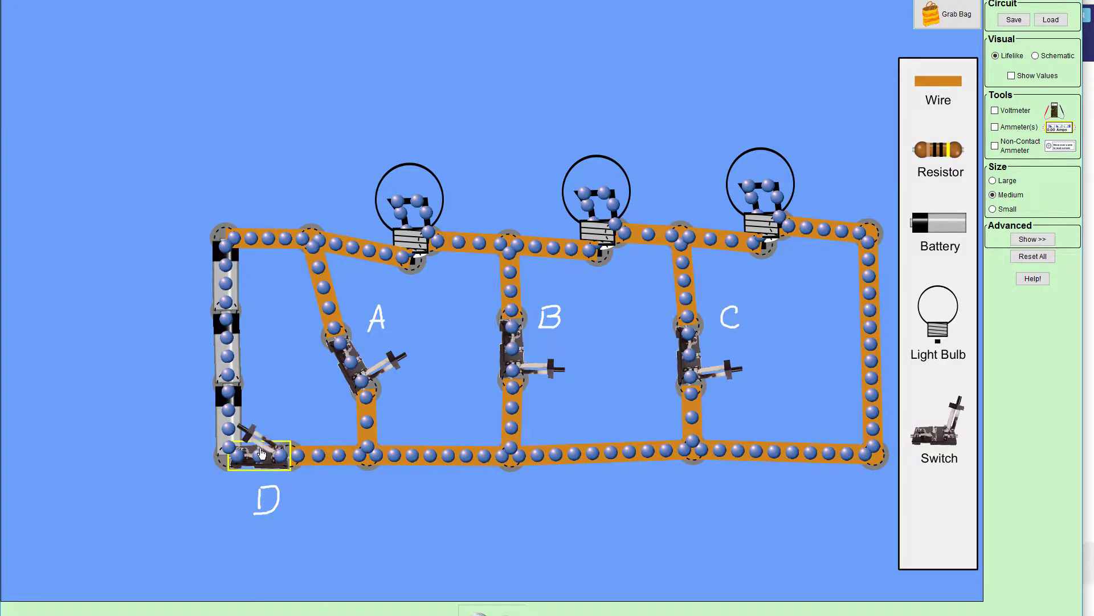
click(260, 454)
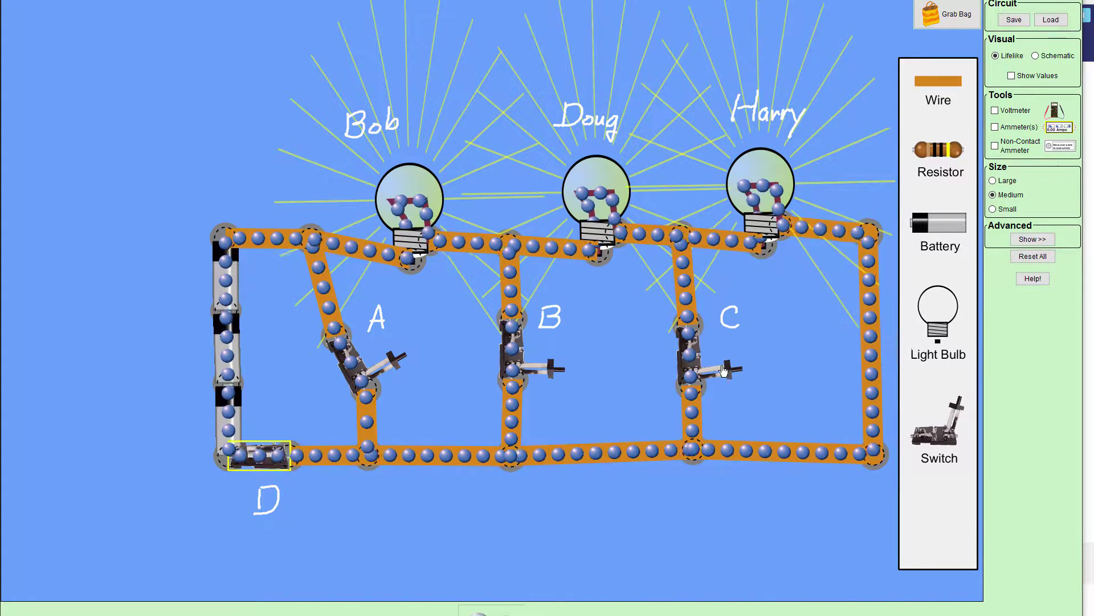
Test the bypass switch A by closing and reopening it, and close switch B
click(367, 359)
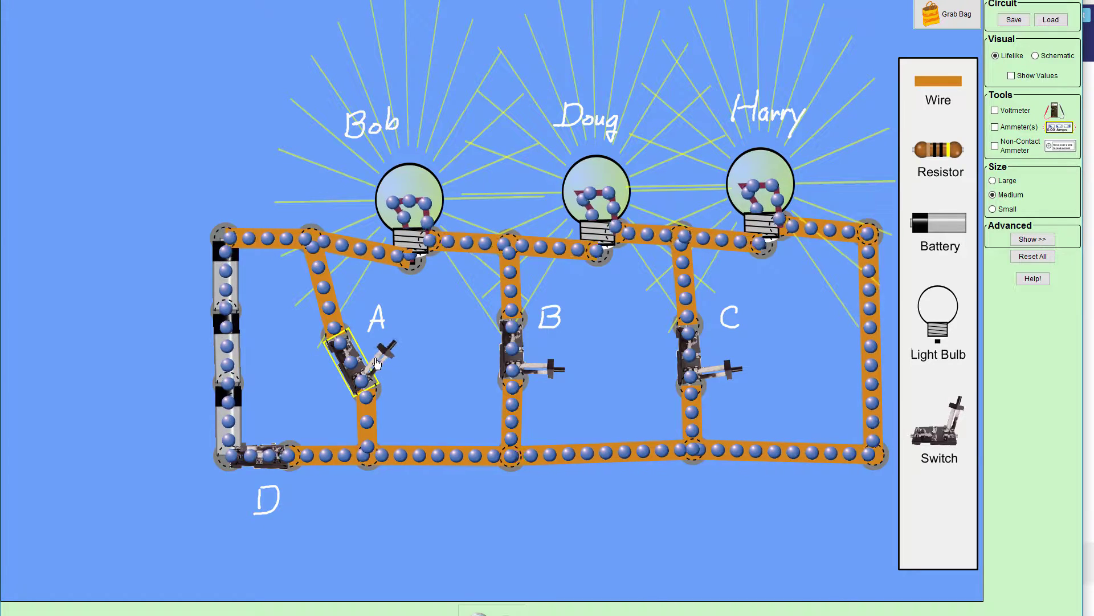
click(366, 359)
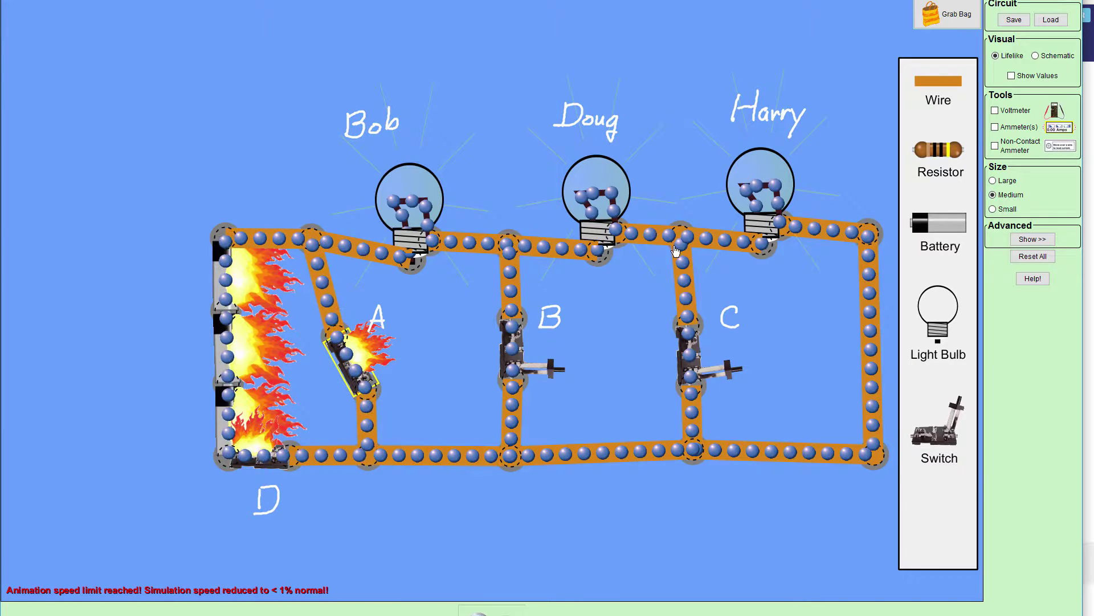
click(371, 355)
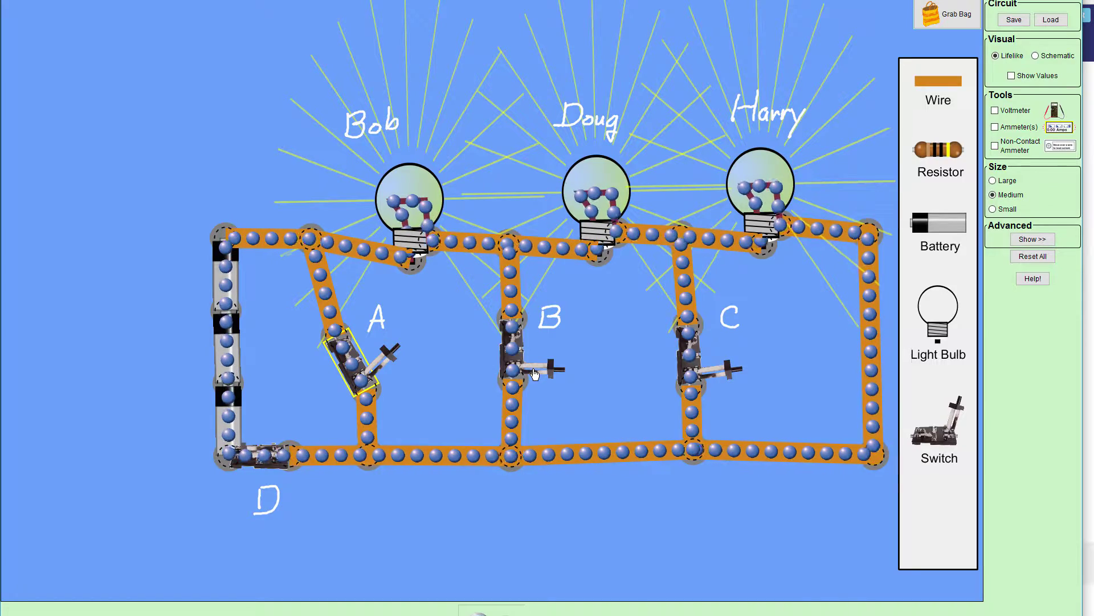
drag(534, 373, 512, 335)
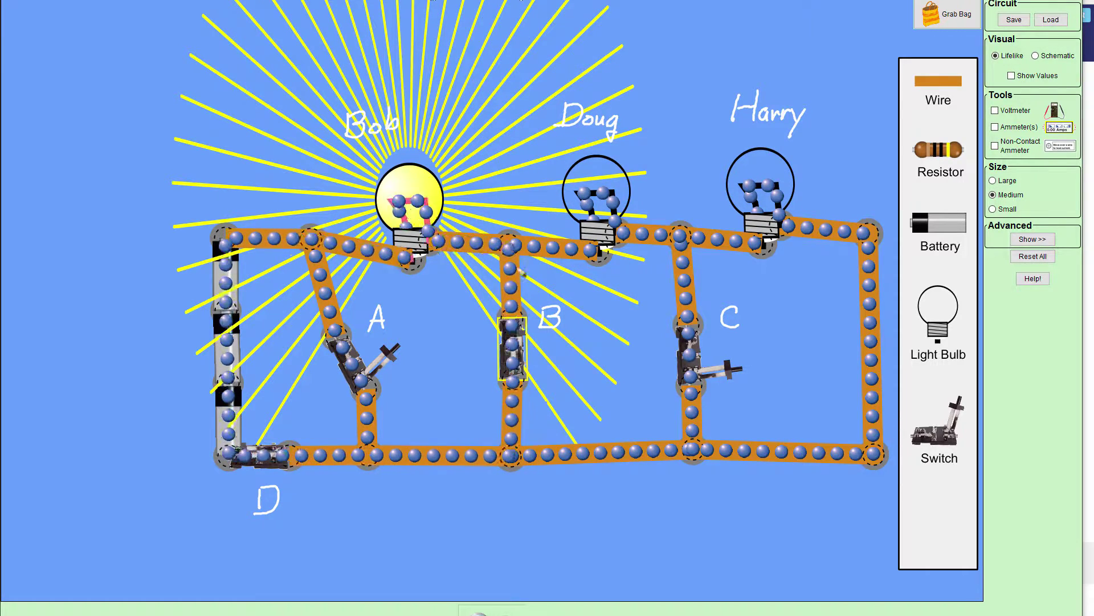
Label the remaining branch ends and far corners with handwritten letters E, F, G, H, I and J, and circle E and F
drag(513, 486, 519, 501)
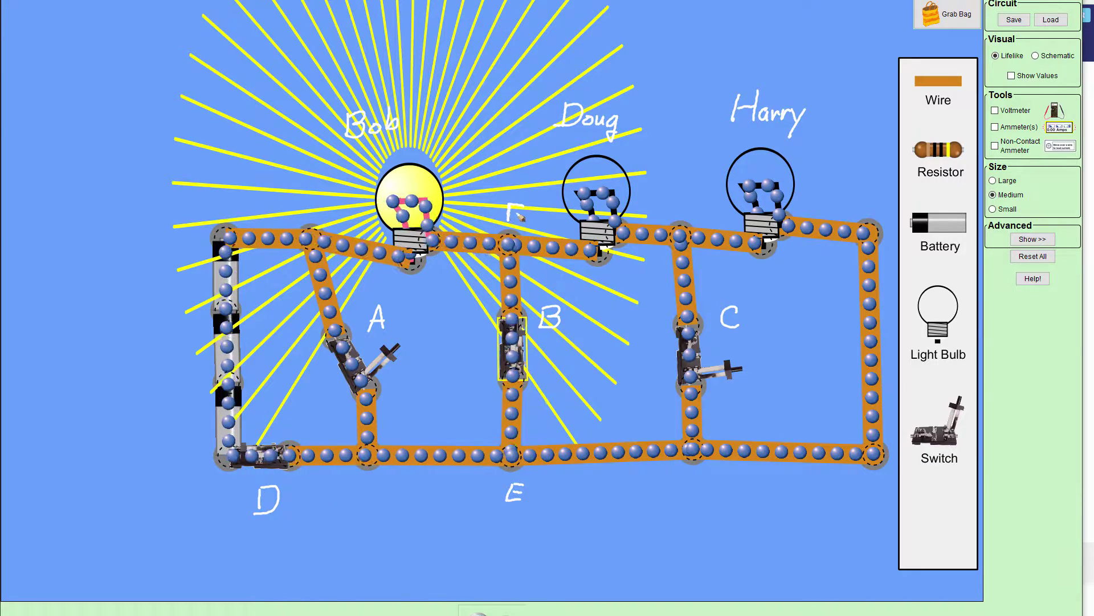
drag(708, 480, 701, 489)
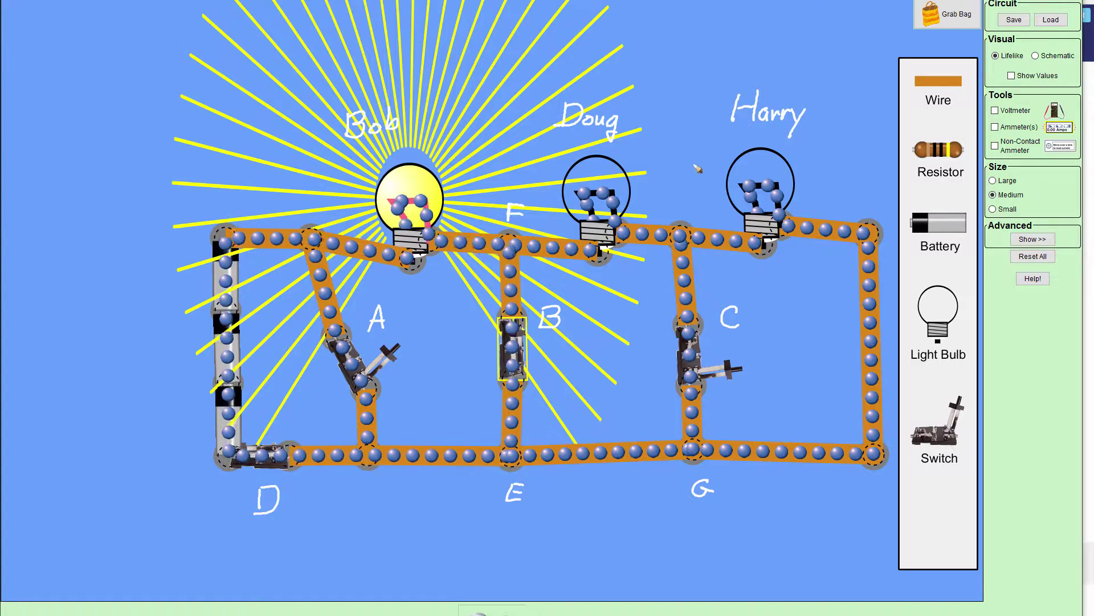
drag(672, 185, 672, 204)
drag(672, 196, 682, 195)
drag(682, 183, 682, 206)
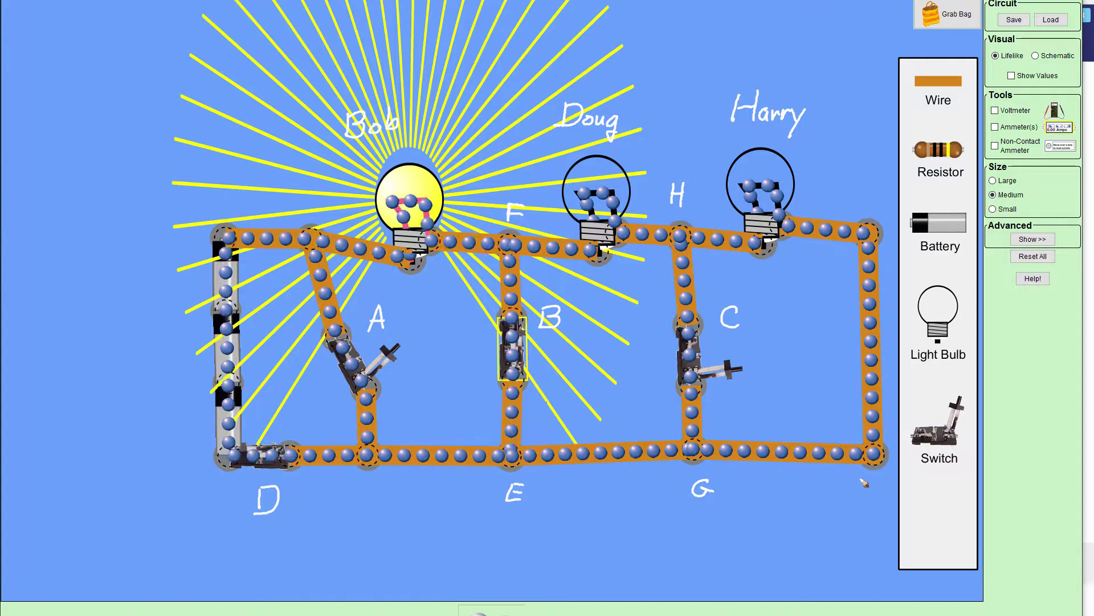
drag(859, 479, 873, 478)
drag(866, 479, 865, 492)
drag(857, 493, 874, 493)
drag(859, 186, 875, 185)
drag(869, 185, 861, 201)
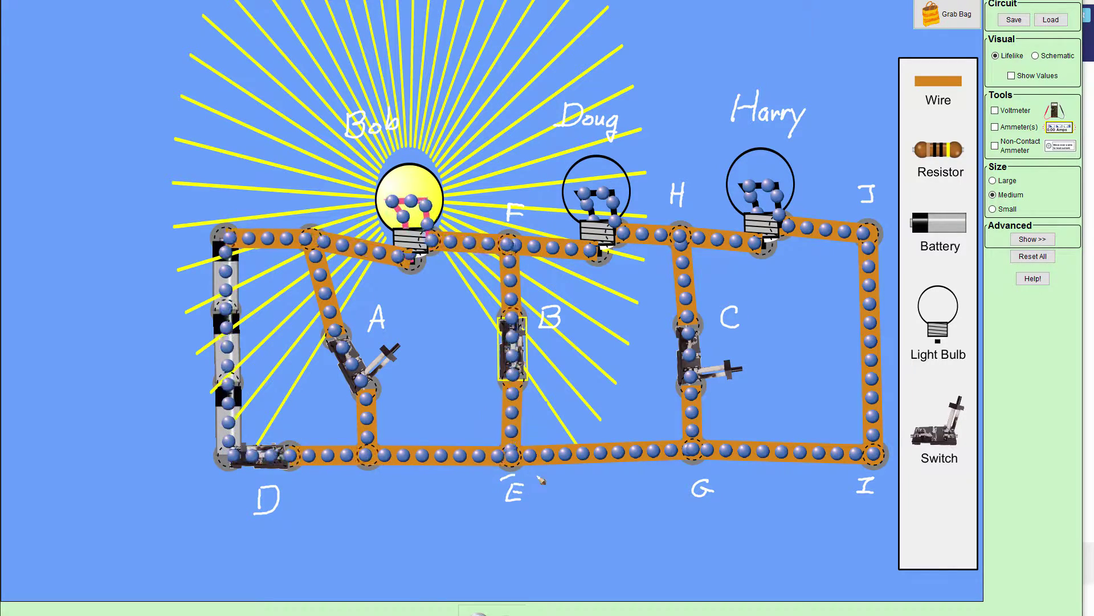
drag(541, 480, 531, 473)
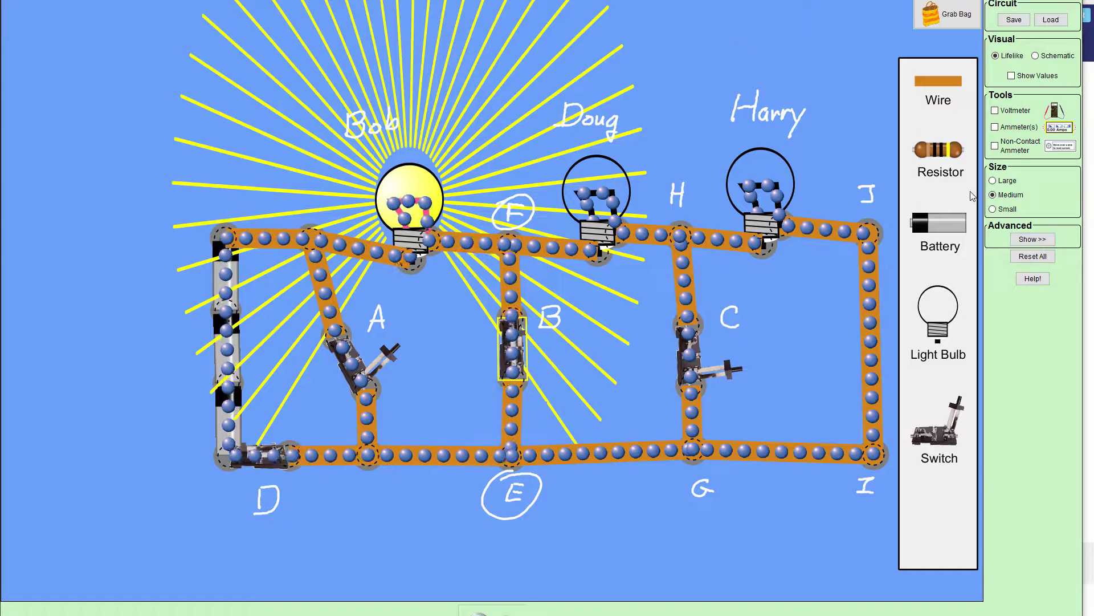
Show the voltmeter beside the circuit and measure across the battery stack and across the two end junctions of the first branch
click(997, 112)
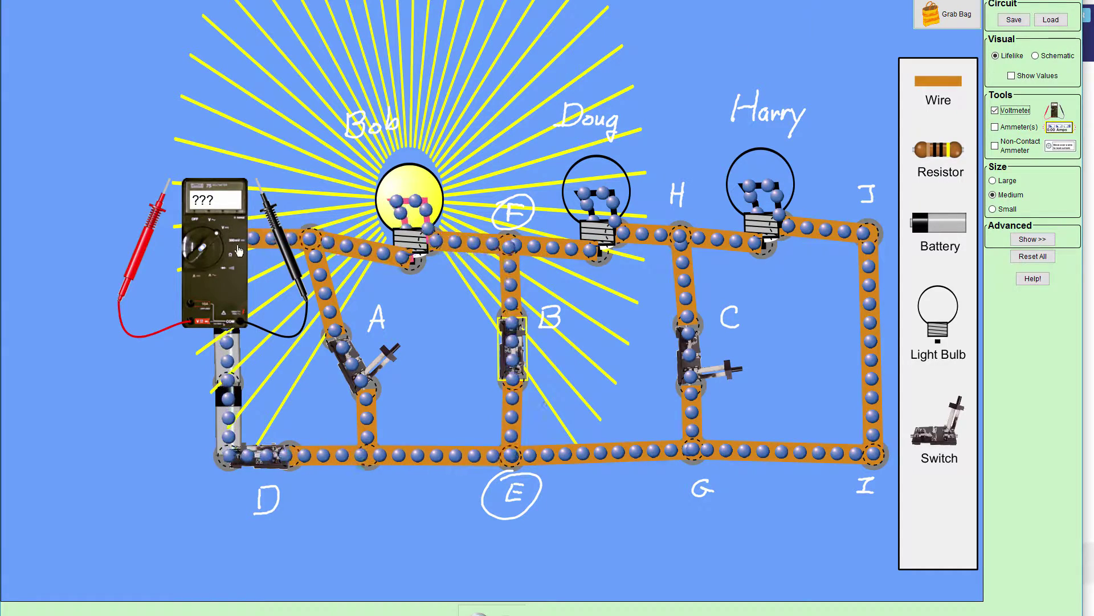
drag(238, 251, 148, 402)
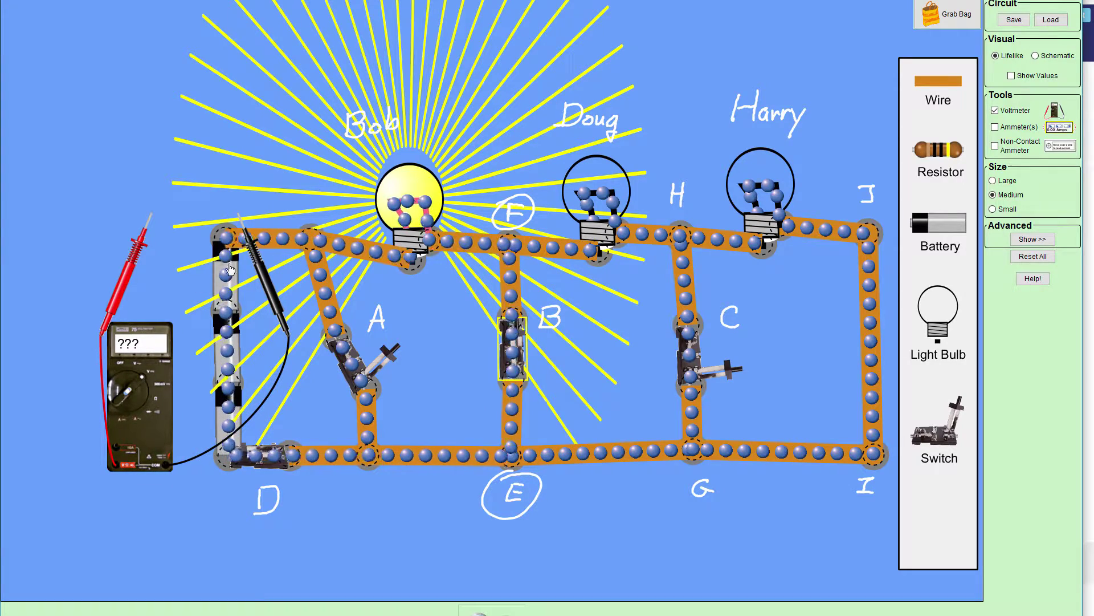
drag(261, 275, 258, 510)
drag(132, 268, 201, 293)
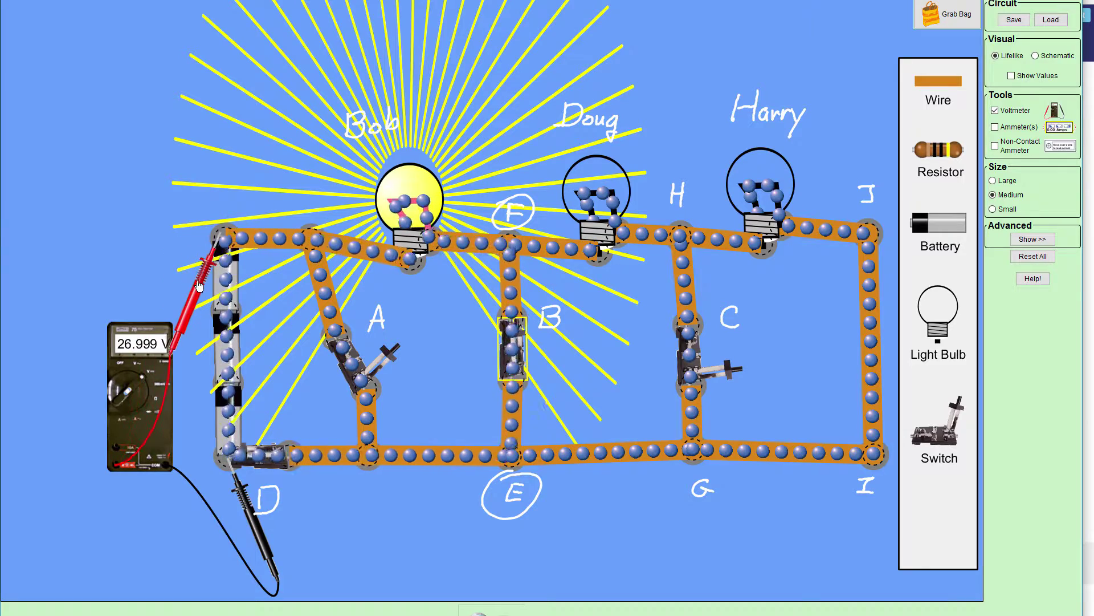
drag(136, 405, 79, 374)
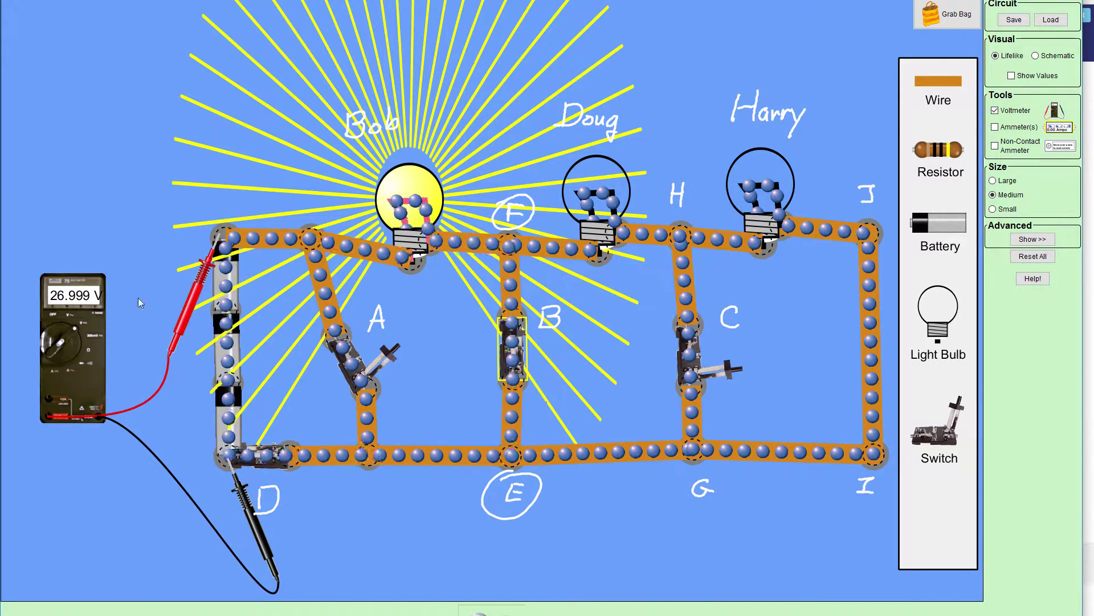
drag(225, 497, 385, 507)
drag(193, 307, 285, 326)
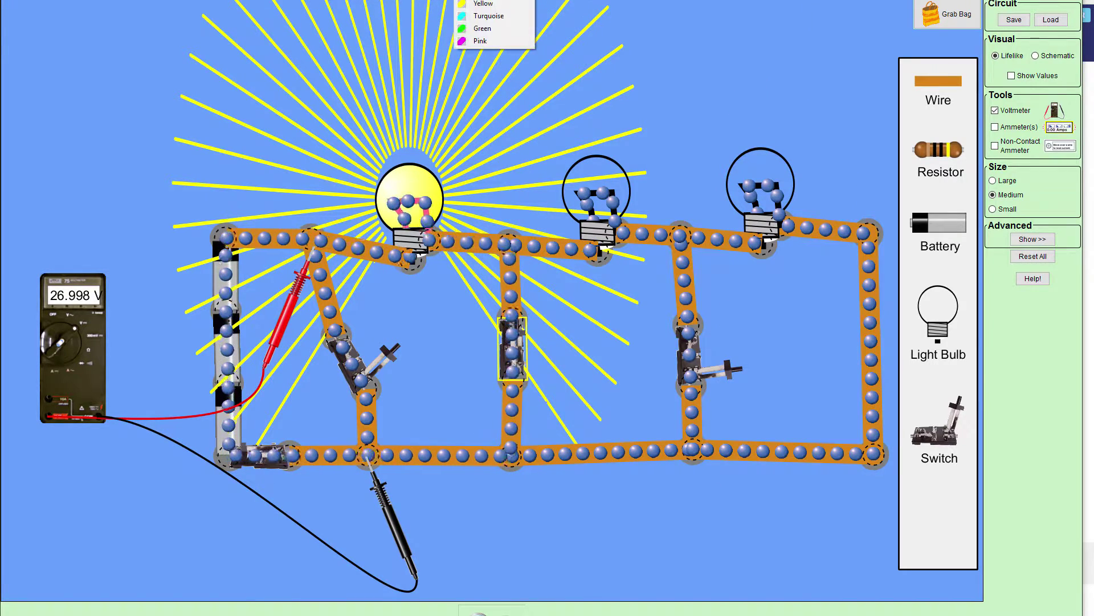
Highlight in green the wires from the batteries to the first bulb and switch A, and in red the wires at the opposite potential
click(474, 29)
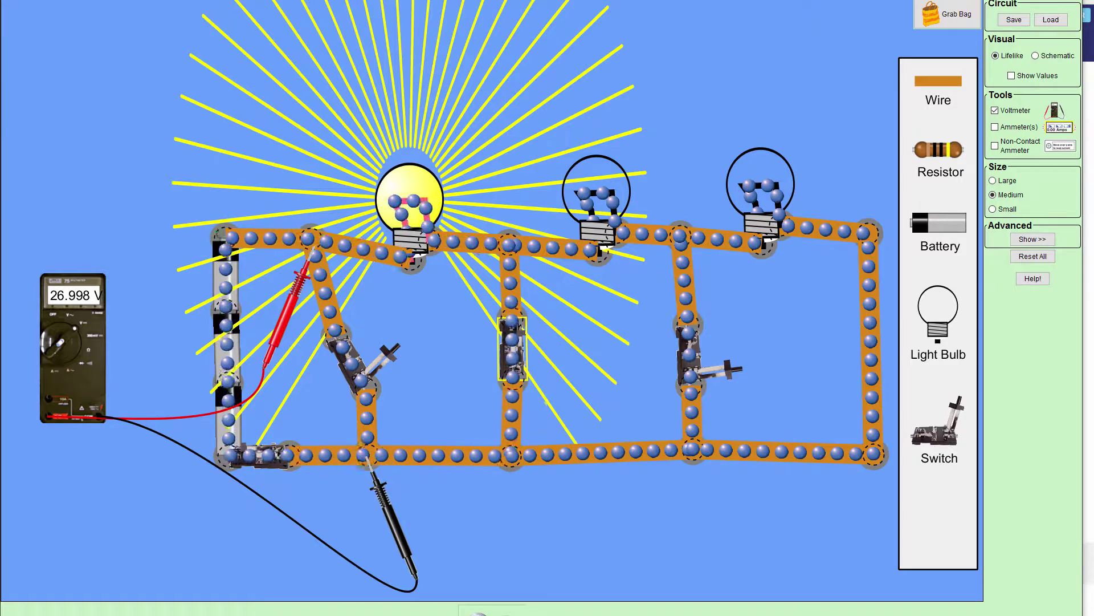
click(471, 2)
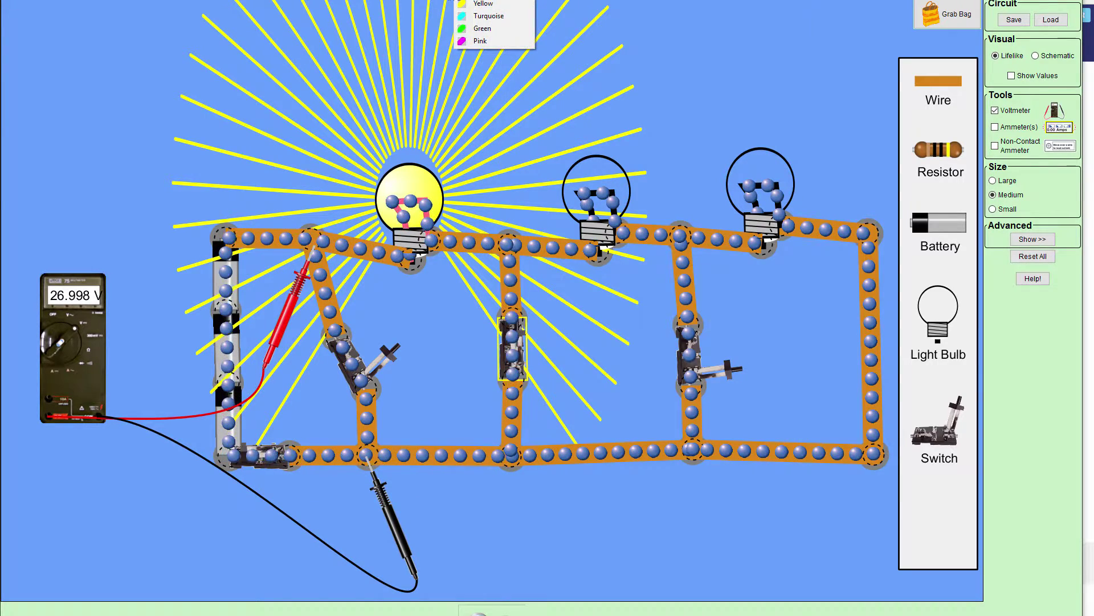
click(474, 2)
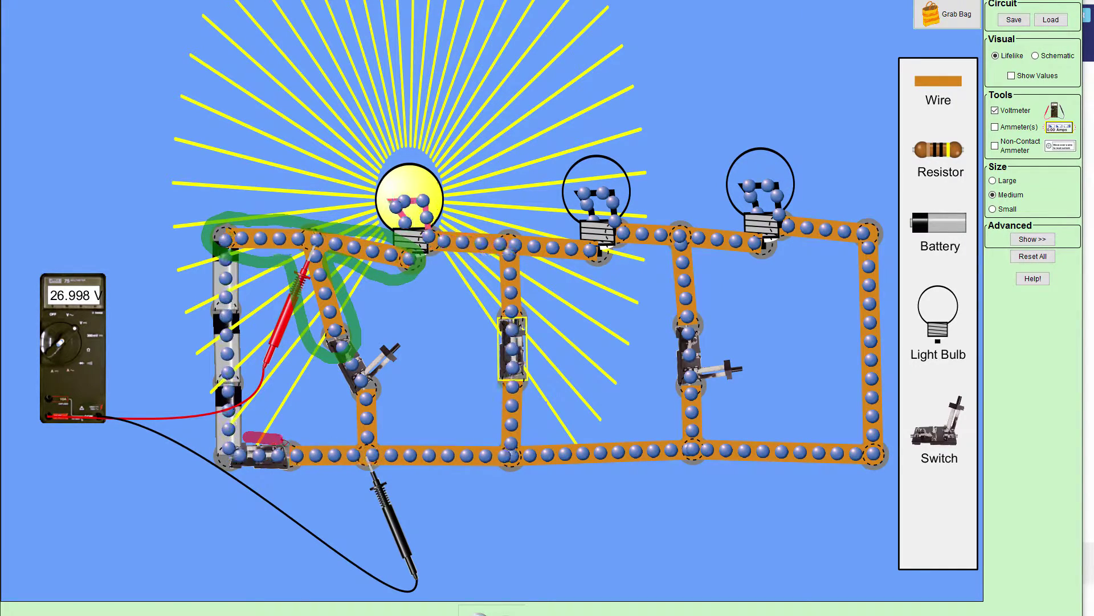
mouse_move(353, 402)
mouse_down()
mouse_move(365, 379)
mouse_move(387, 435)
mouse_up()
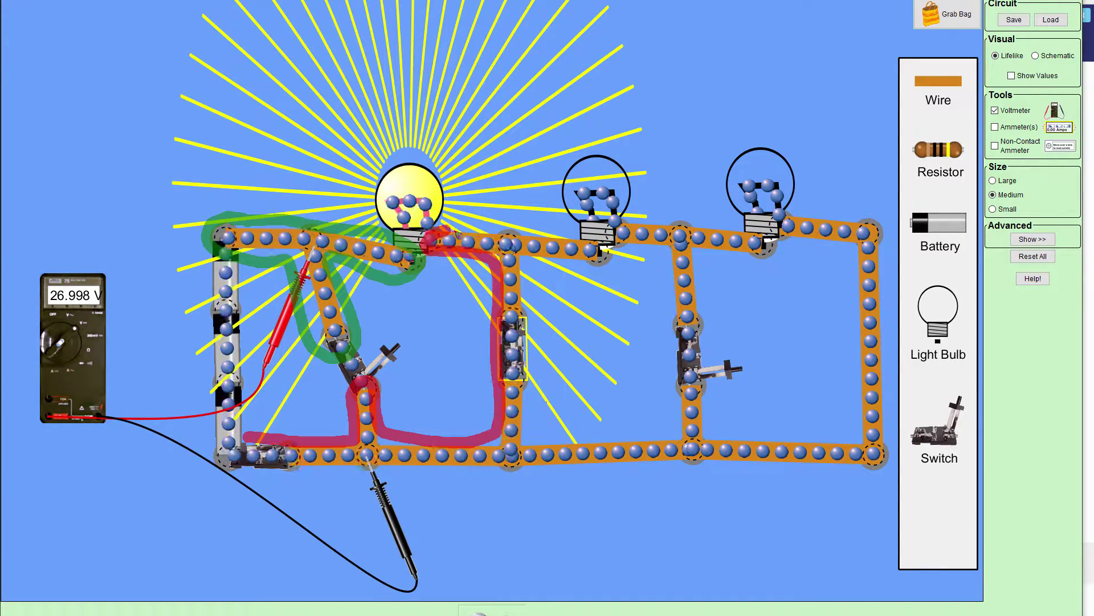
mouse_move(531, 243)
mouse_down()
mouse_move(606, 249)
mouse_move(587, 262)
mouse_move(536, 259)
mouse_up()
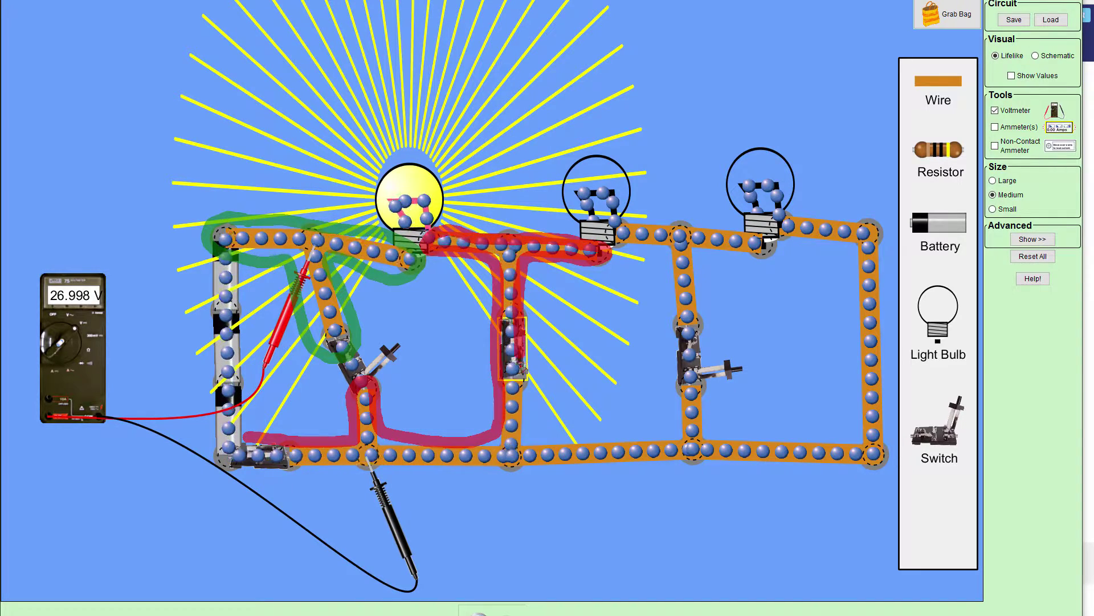
mouse_move(539, 444)
mouse_down()
mouse_move(672, 438)
mouse_move(678, 387)
mouse_move(697, 381)
mouse_move(700, 428)
mouse_move(841, 442)
mouse_move(865, 386)
mouse_move(857, 246)
mouse_move(769, 225)
mouse_move(878, 228)
mouse_move(884, 468)
mouse_move(521, 456)
mouse_up()
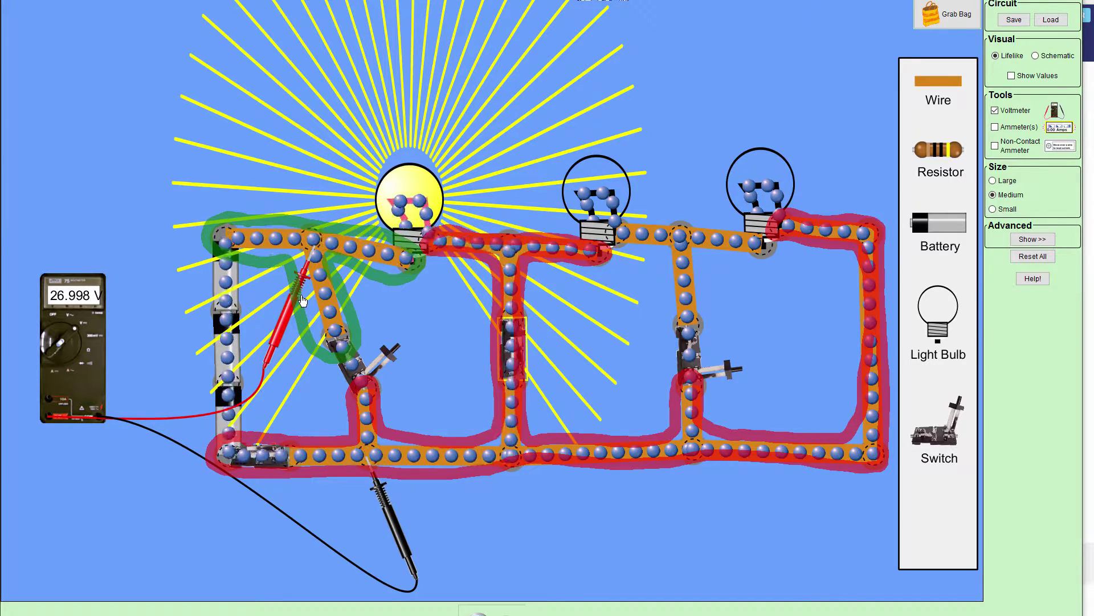
Measure the voltage with the red probe on the upper wire and the black probe on the lower wire near switch D
drag(302, 301, 254, 295)
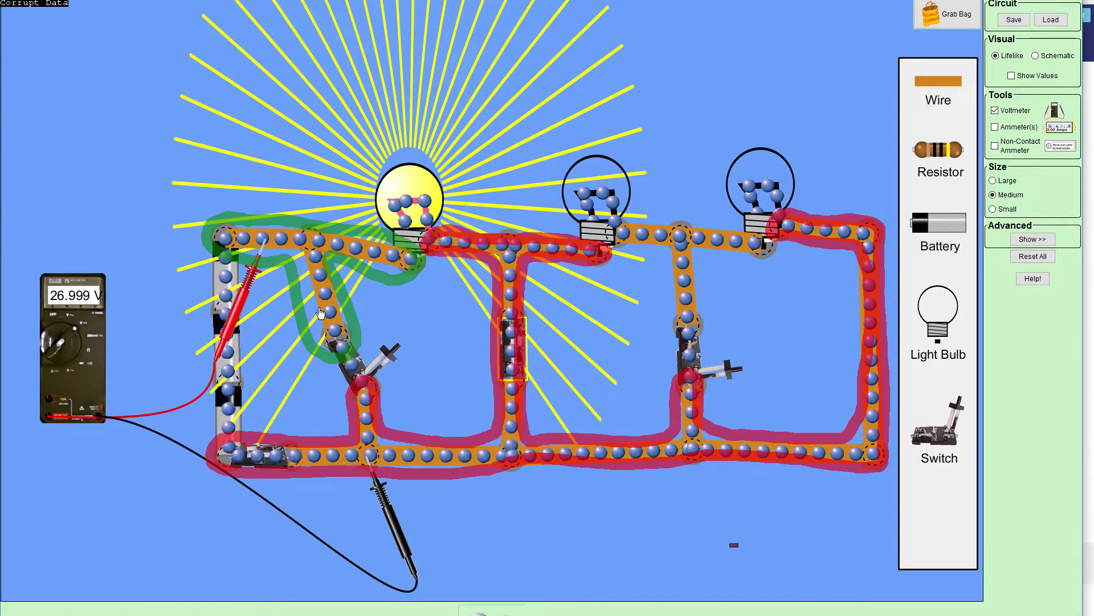
mouse_move(394, 524)
mouse_down()
mouse_move(462, 527)
mouse_move(533, 483)
mouse_move(698, 522)
mouse_move(659, 461)
mouse_move(625, 454)
mouse_move(647, 478)
mouse_move(534, 315)
mouse_move(515, 311)
mouse_move(540, 347)
mouse_move(627, 312)
mouse_move(713, 309)
mouse_move(719, 361)
mouse_move(803, 297)
mouse_move(758, 319)
mouse_move(713, 310)
mouse_move(833, 295)
mouse_move(896, 314)
mouse_move(928, 464)
mouse_move(884, 488)
mouse_move(794, 513)
mouse_move(319, 526)
mouse_up()
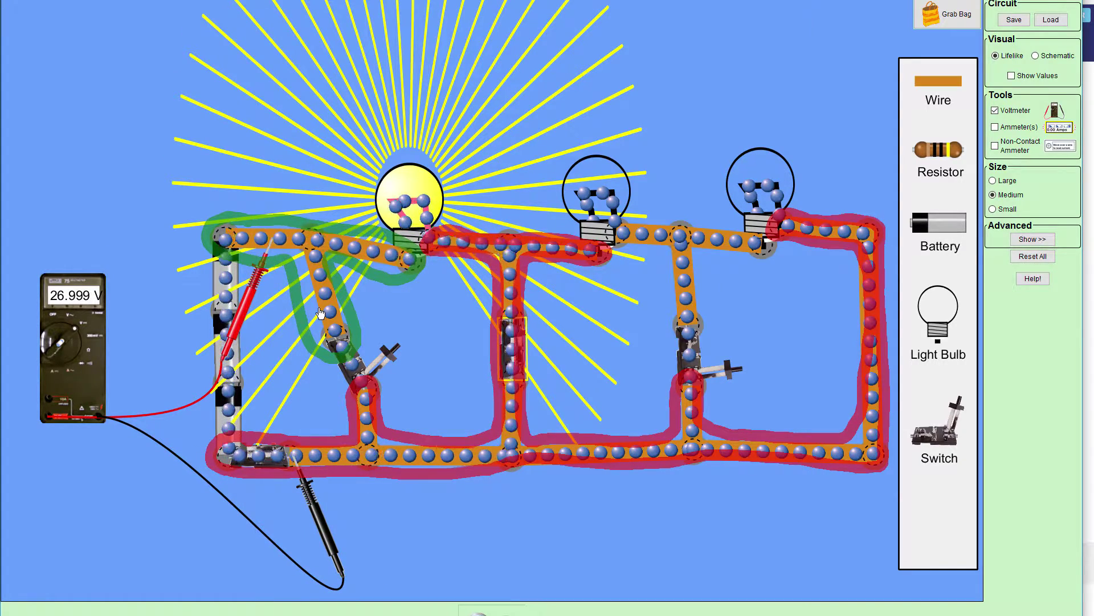
drag(321, 525, 335, 529)
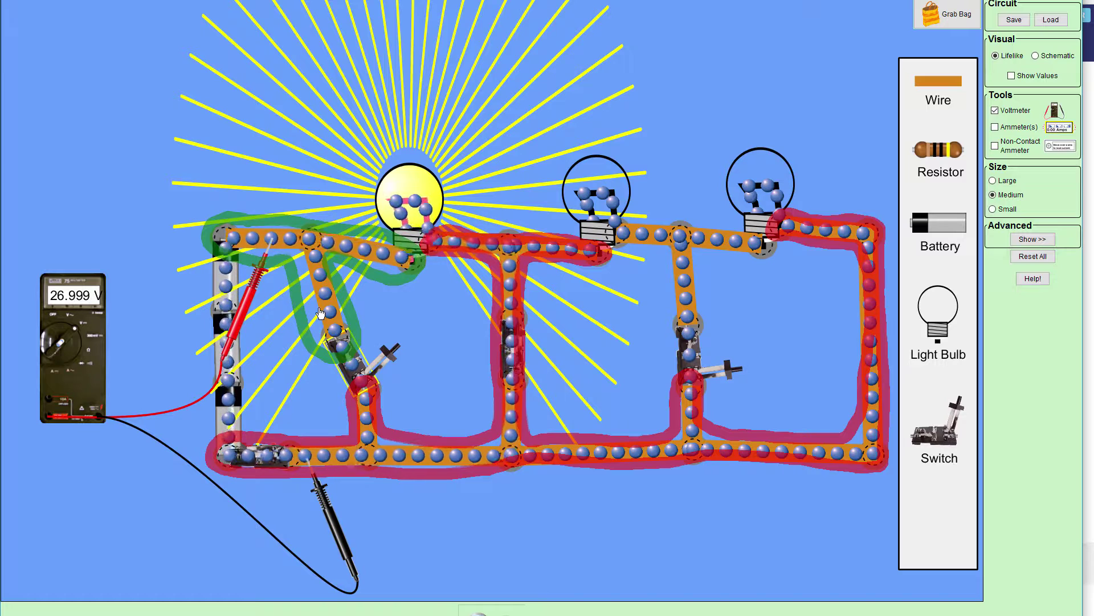
Close switch A, measure the voltage between the wires and across the battery stack, and reopen switch A
drag(391, 352, 341, 341)
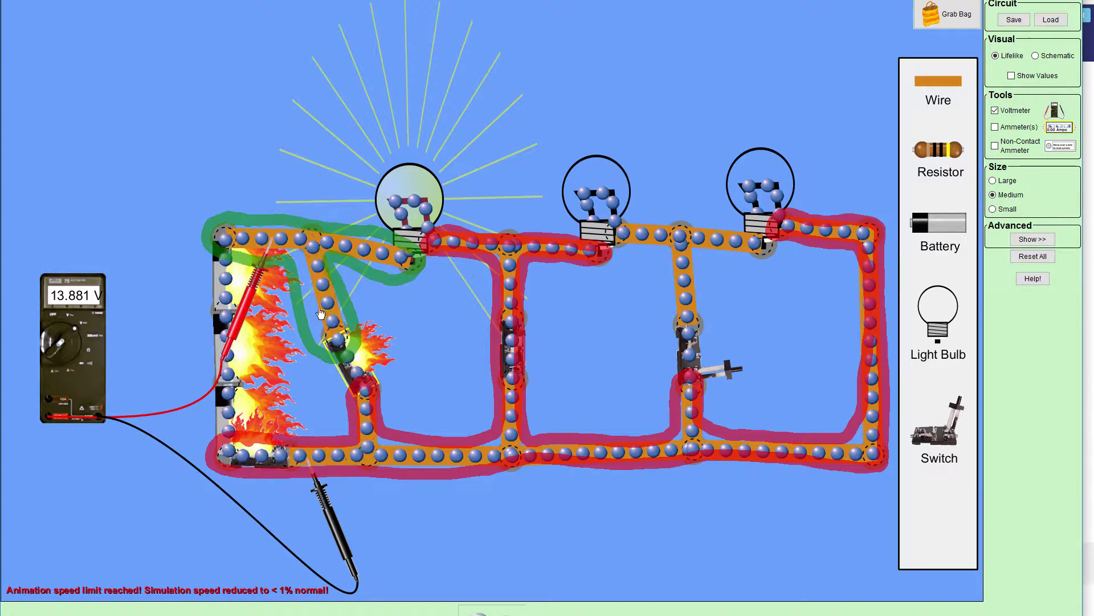
mouse_move(335, 524)
mouse_down()
mouse_move(396, 518)
mouse_move(392, 472)
mouse_move(382, 513)
mouse_move(351, 530)
mouse_move(258, 529)
mouse_up()
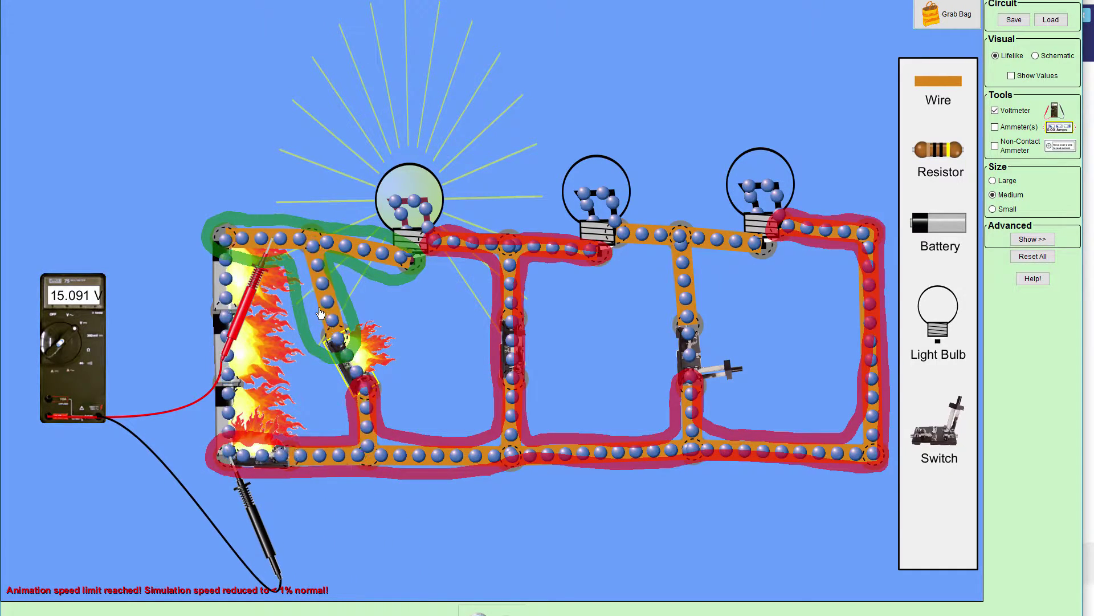
drag(245, 308, 196, 308)
drag(258, 529, 253, 462)
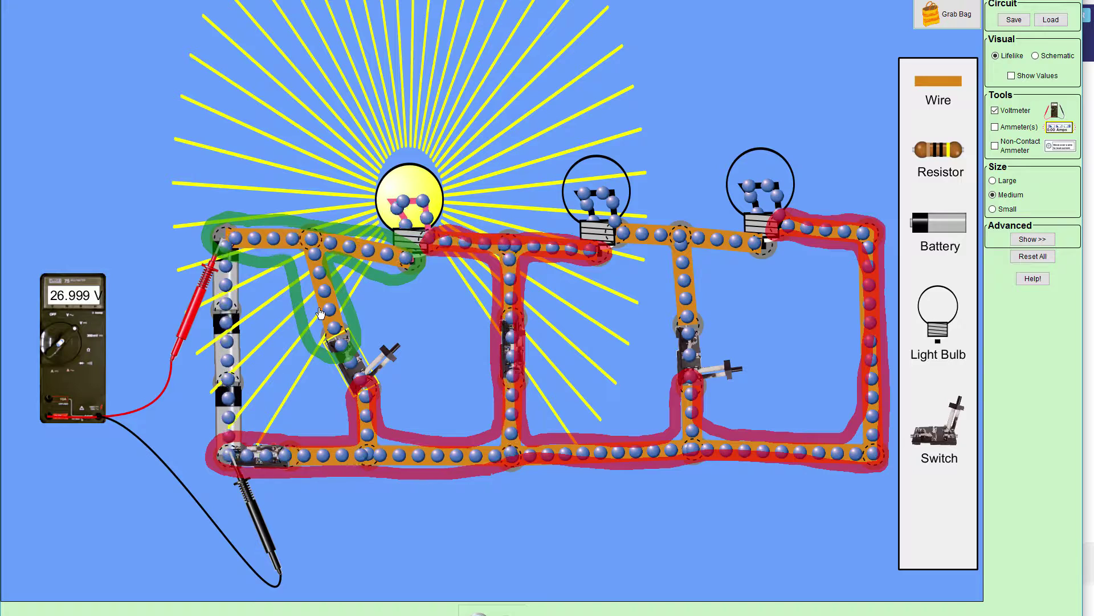
Clear the coloured wire highlighting and open switch B in the second branch
key(Escape)
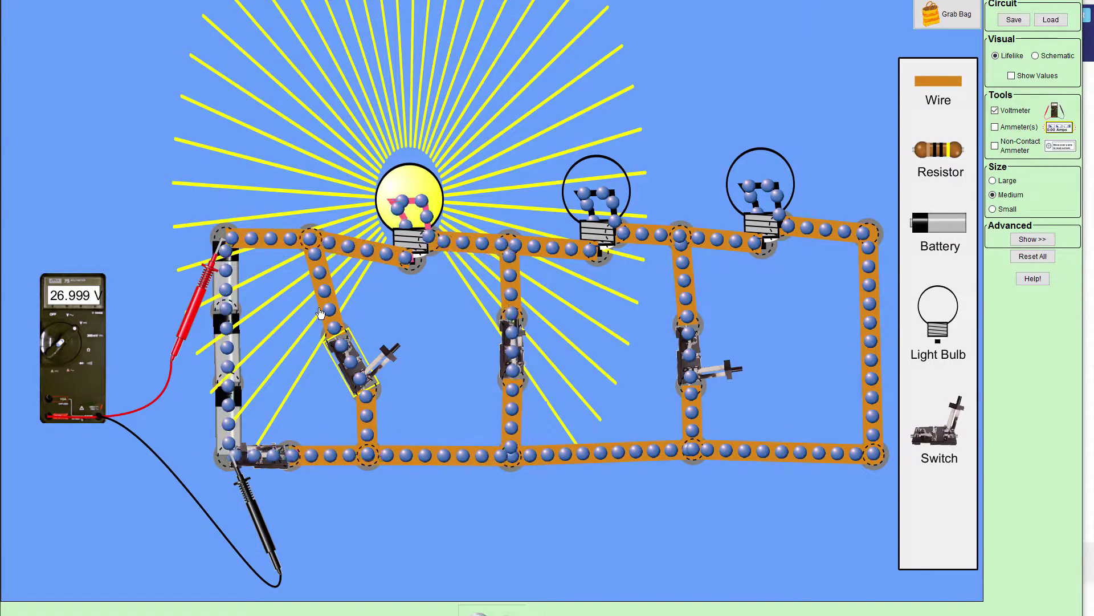
drag(514, 332, 552, 359)
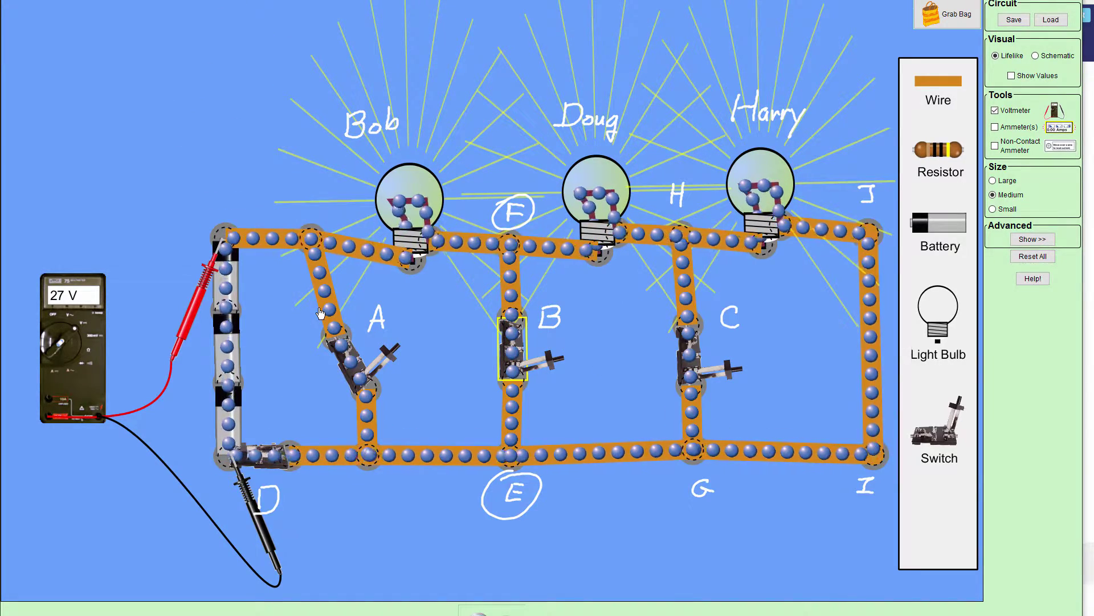
Close switch C and highlight in red the connected wires from the battery stack's lower end to both sides of the third bulb
drag(729, 369, 703, 340)
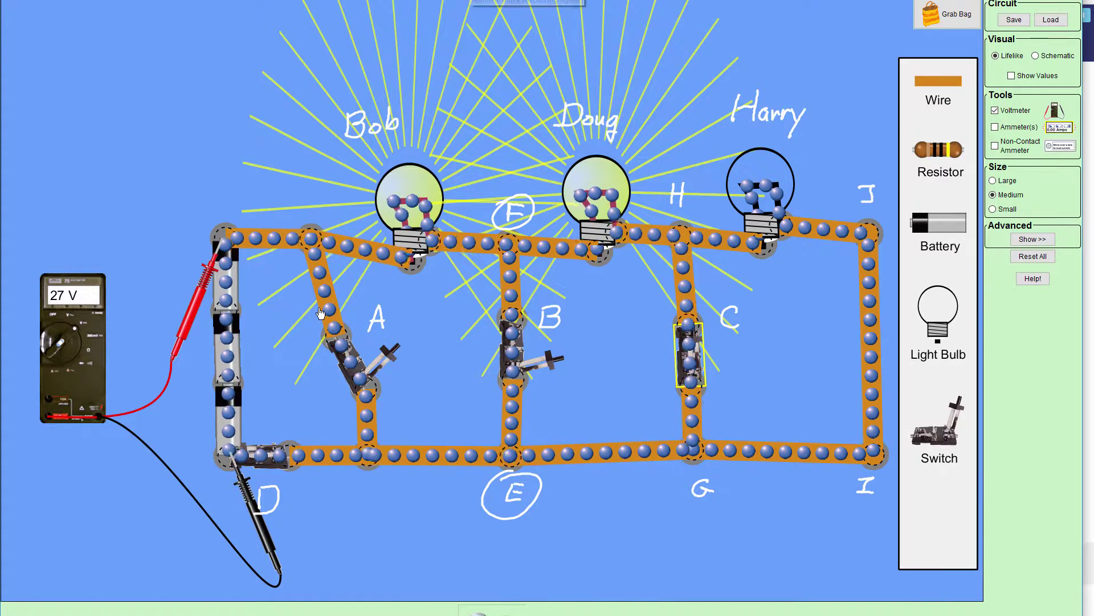
key(Escape)
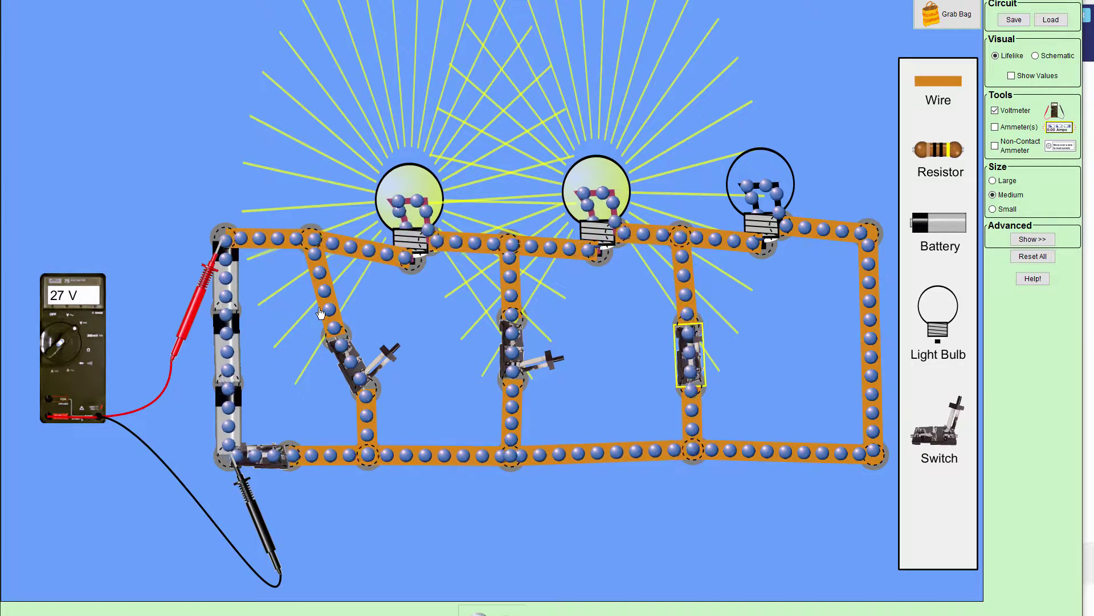
mouse_move(301, 442)
mouse_down()
mouse_move(341, 443)
mouse_move(362, 392)
mouse_move(381, 433)
mouse_move(439, 443)
mouse_up()
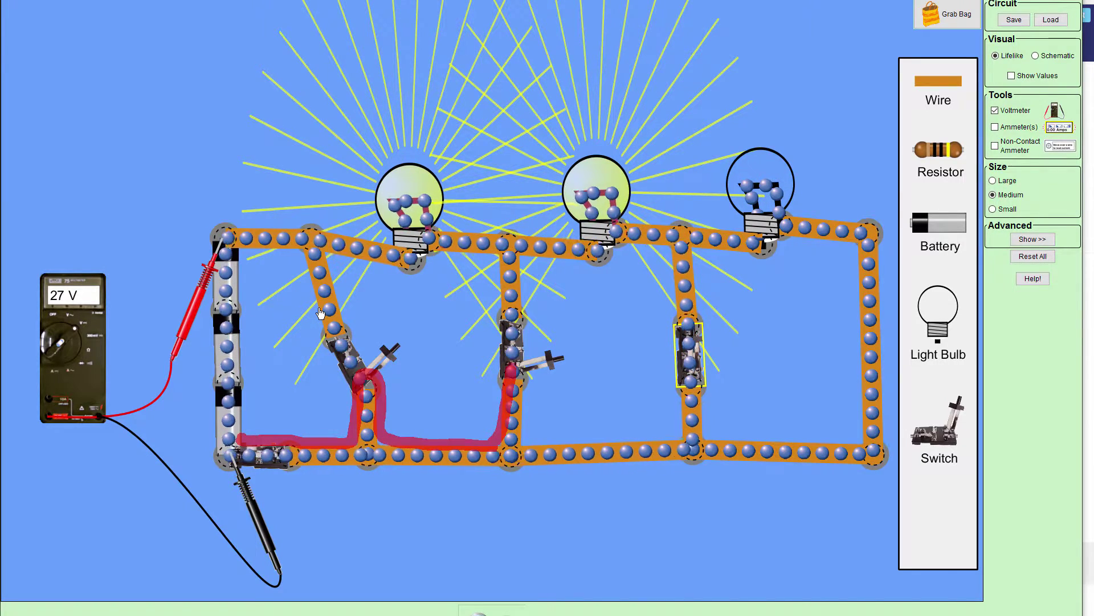
mouse_move(509, 371)
mouse_down()
mouse_move(519, 363)
mouse_move(522, 439)
mouse_move(670, 430)
mouse_up()
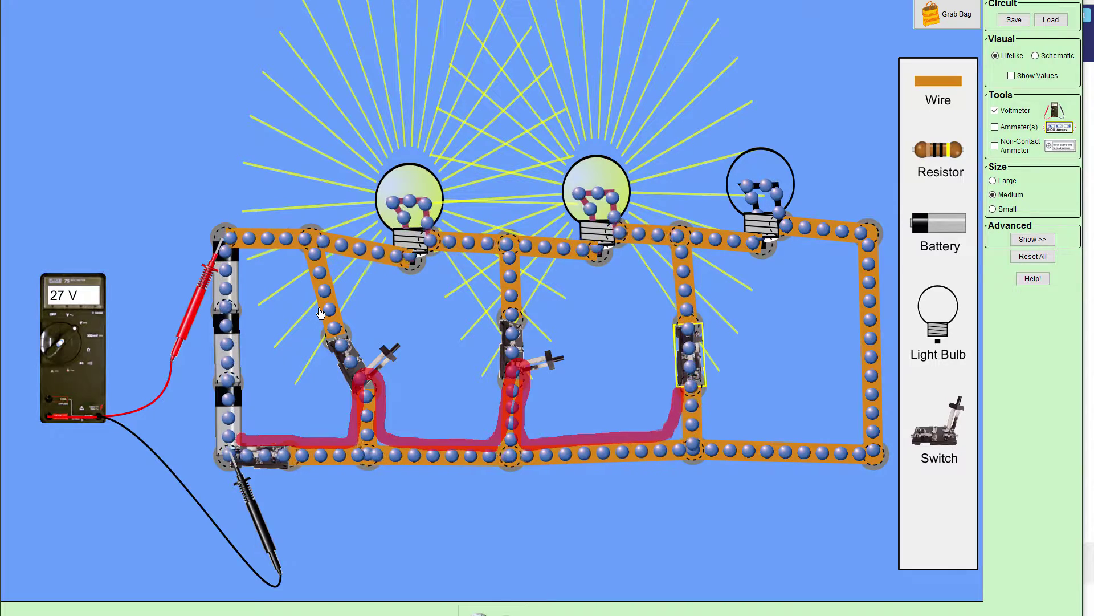
mouse_move(678, 393)
mouse_down()
mouse_move(670, 248)
mouse_move(758, 228)
mouse_move(777, 251)
mouse_move(704, 246)
mouse_up()
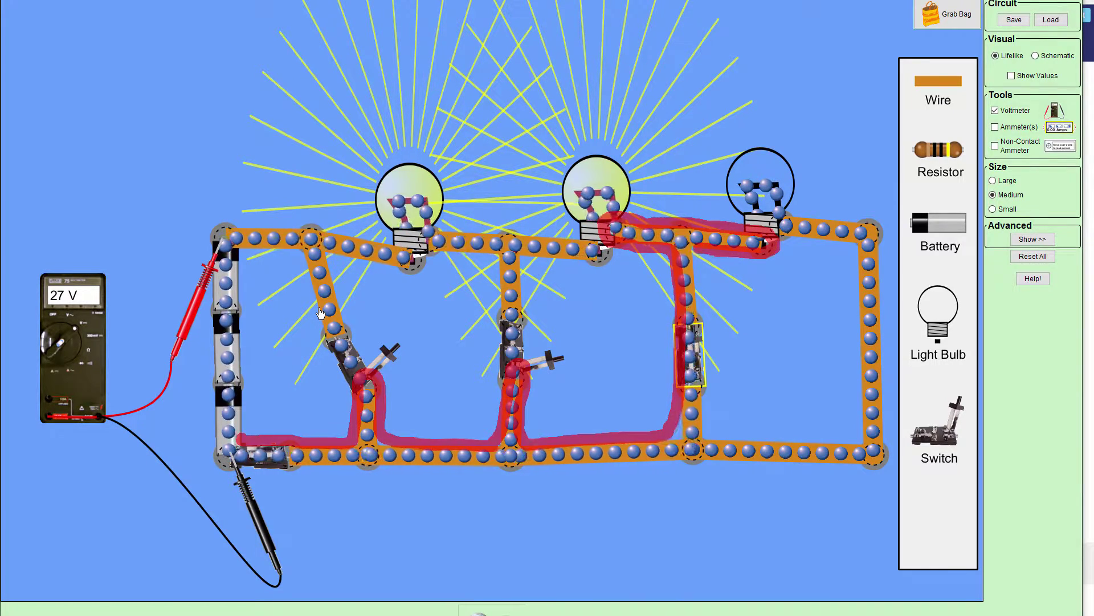
mouse_move(731, 438)
mouse_down()
mouse_move(821, 443)
mouse_move(859, 423)
mouse_move(860, 276)
mouse_move(850, 244)
mouse_move(778, 231)
mouse_move(797, 213)
mouse_move(866, 224)
mouse_move(883, 250)
mouse_move(882, 453)
mouse_move(692, 469)
mouse_up()
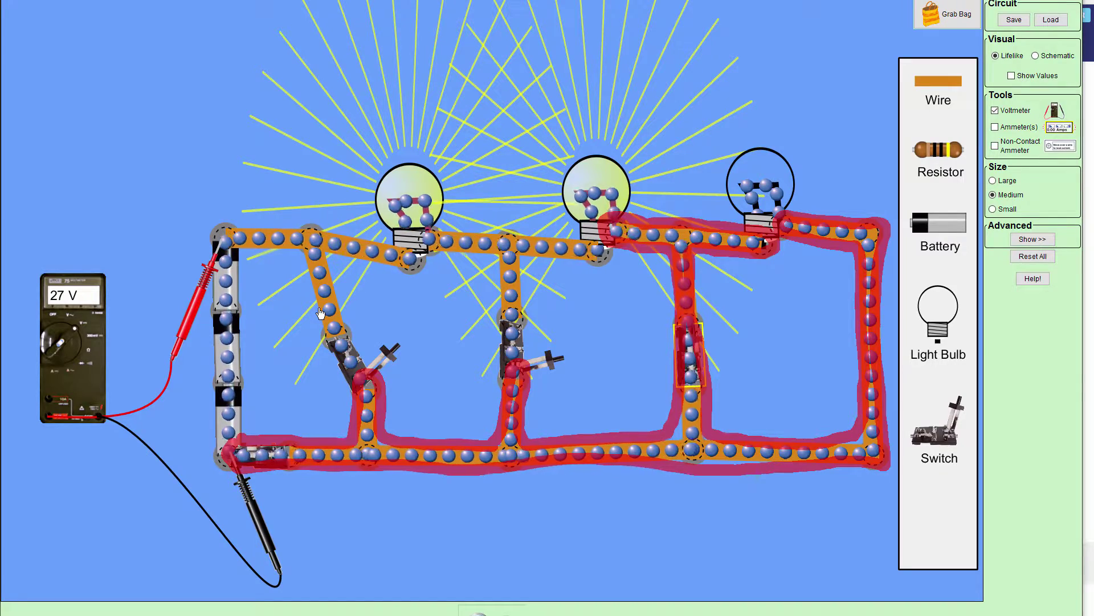
Measure the voltage from the battery stack's upper end to the wire beyond the third bulb, and across the third bulb alone
drag(258, 521, 843, 297)
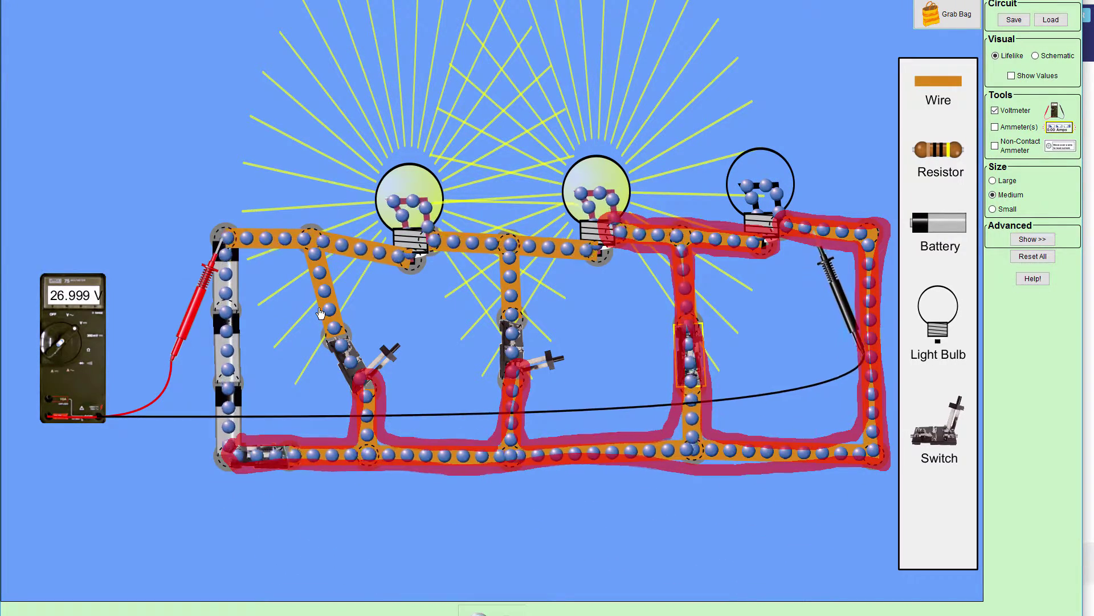
drag(196, 296, 701, 302)
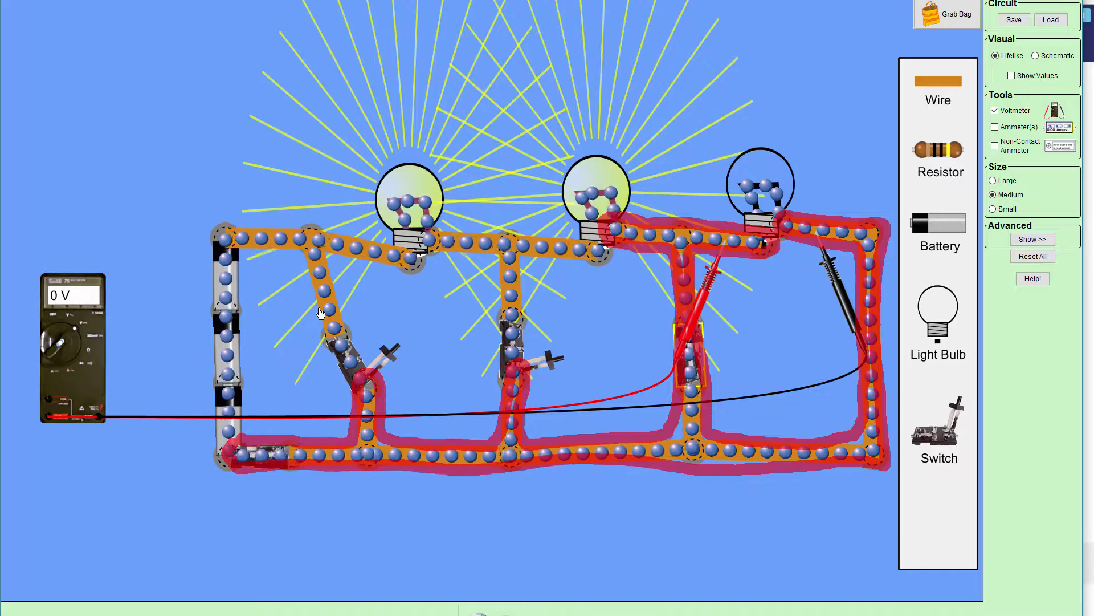
drag(700, 302, 196, 302)
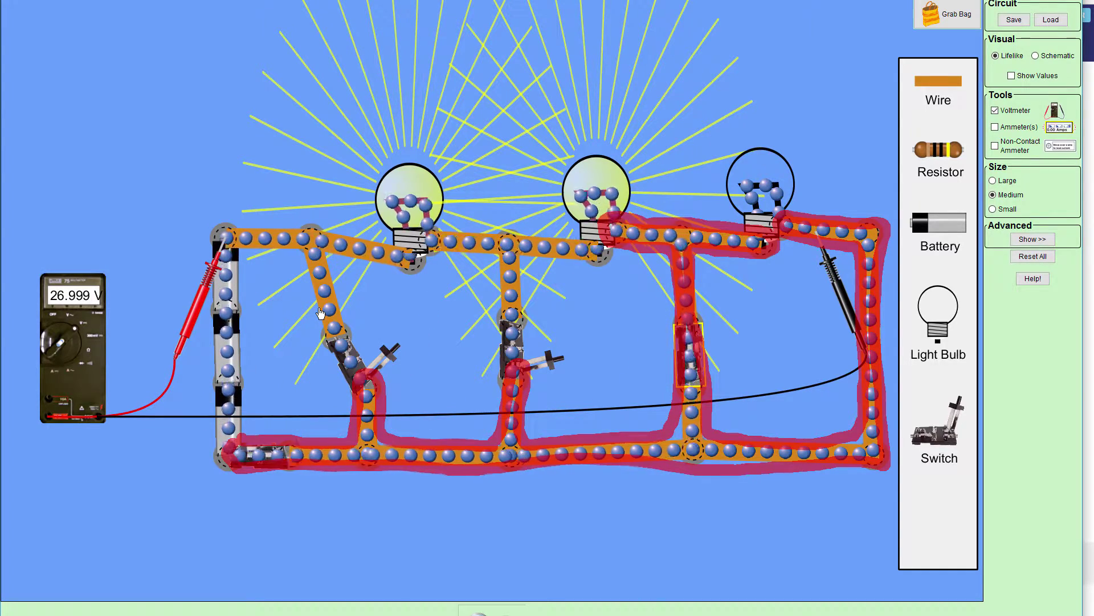
With switch C closed, measure the voltage across the first bulb, across the first two bulbs together, and across the second bulb
drag(844, 299, 510, 305)
drag(191, 303, 320, 313)
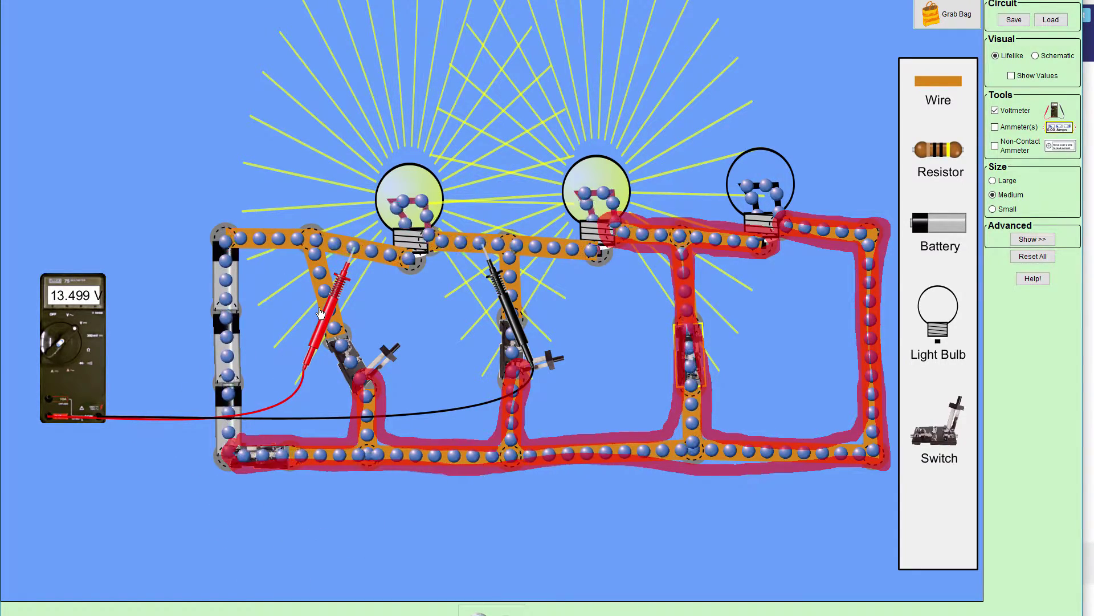
drag(513, 313, 680, 296)
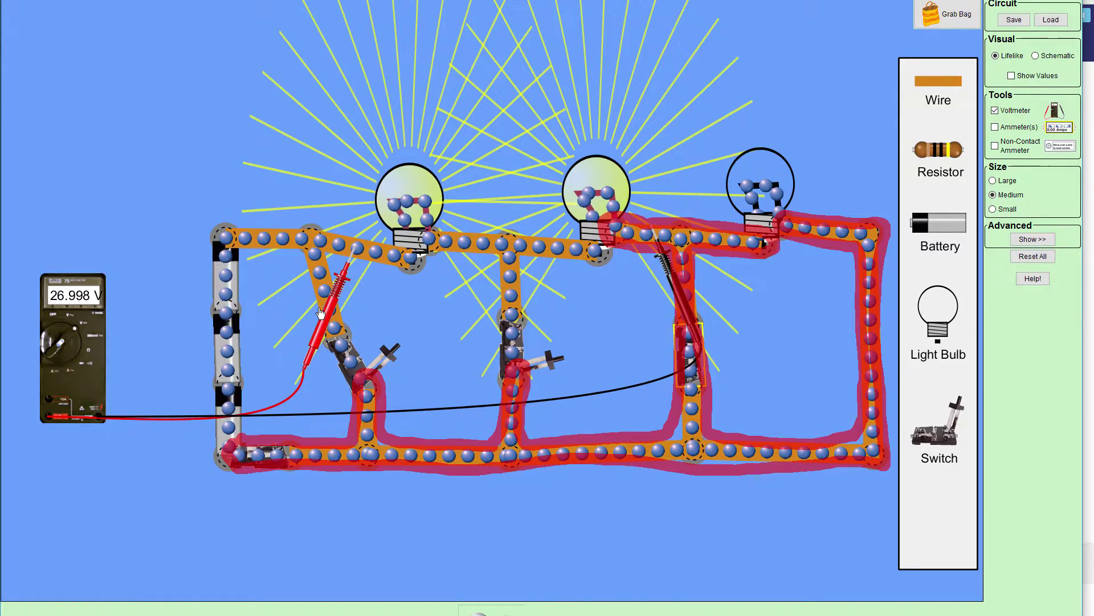
drag(321, 313, 500, 312)
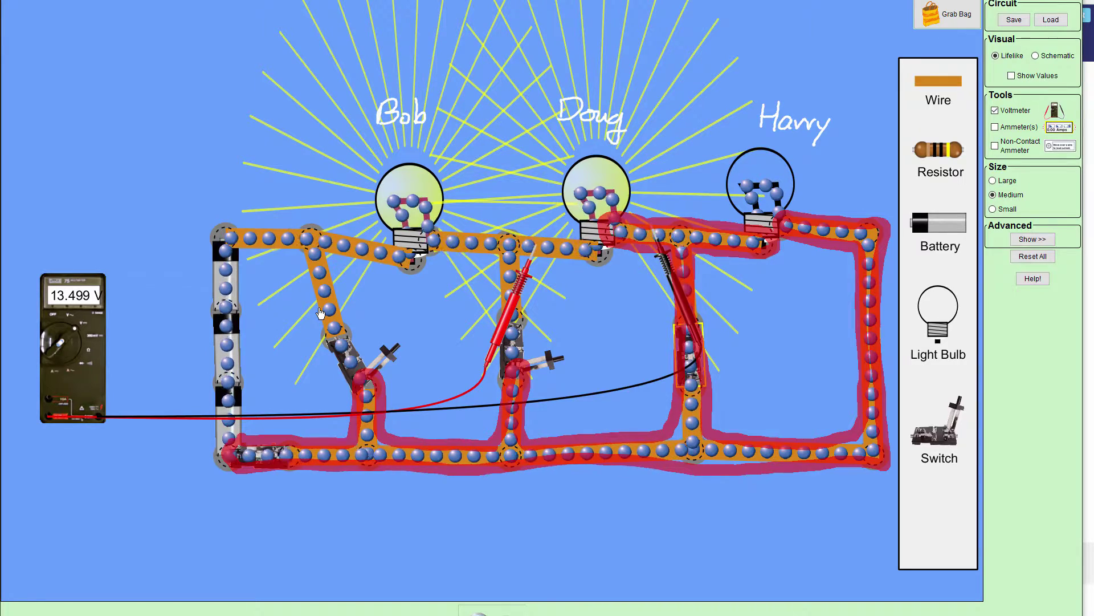
Set both voltmeter probes aside, off the circuit, and open switch A
mouse_move(678, 302)
mouse_down()
mouse_move(635, 453)
mouse_move(559, 561)
mouse_up()
drag(506, 320, 43, 226)
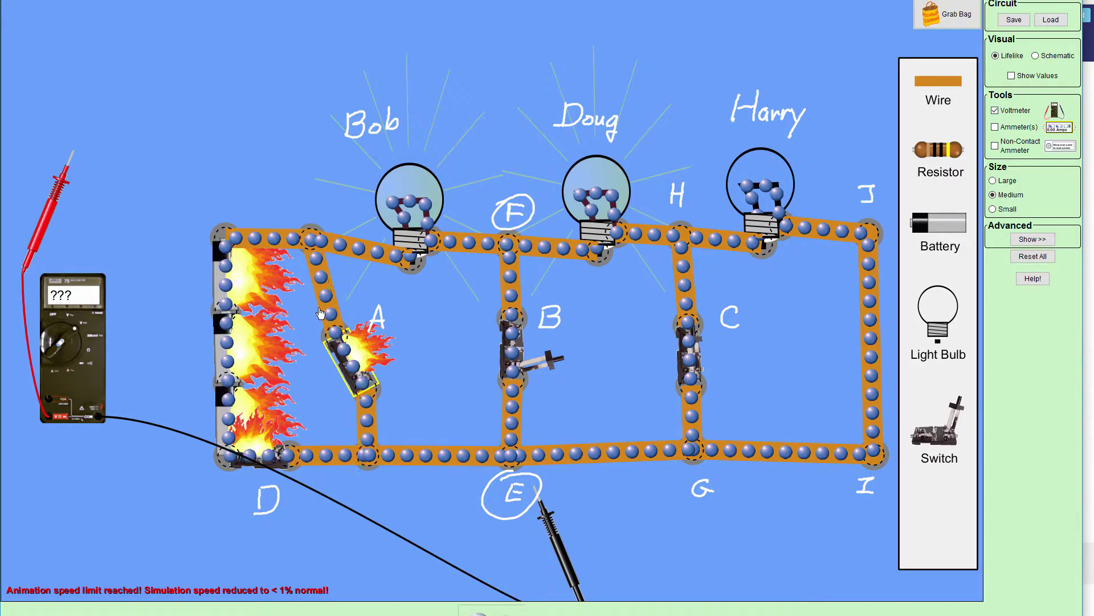
drag(341, 337, 399, 353)
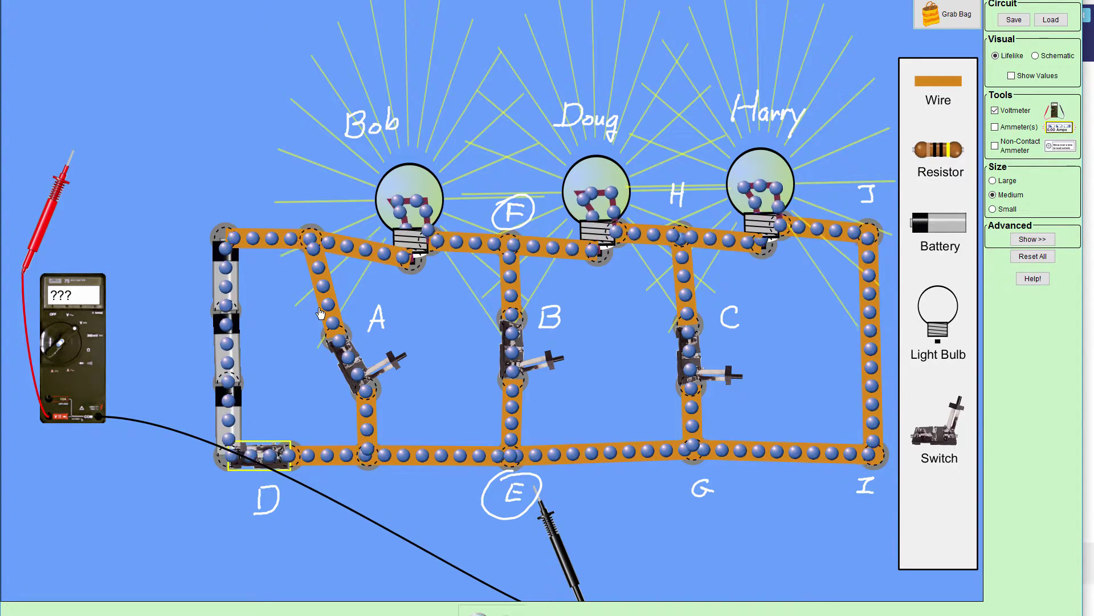
With all bypass switches open, measure across the first bulb, first two bulbs, second bulb and last two bulbs, and set the probes aside
mouse_move(562, 550)
mouse_down()
mouse_move(550, 409)
mouse_move(508, 311)
mouse_up()
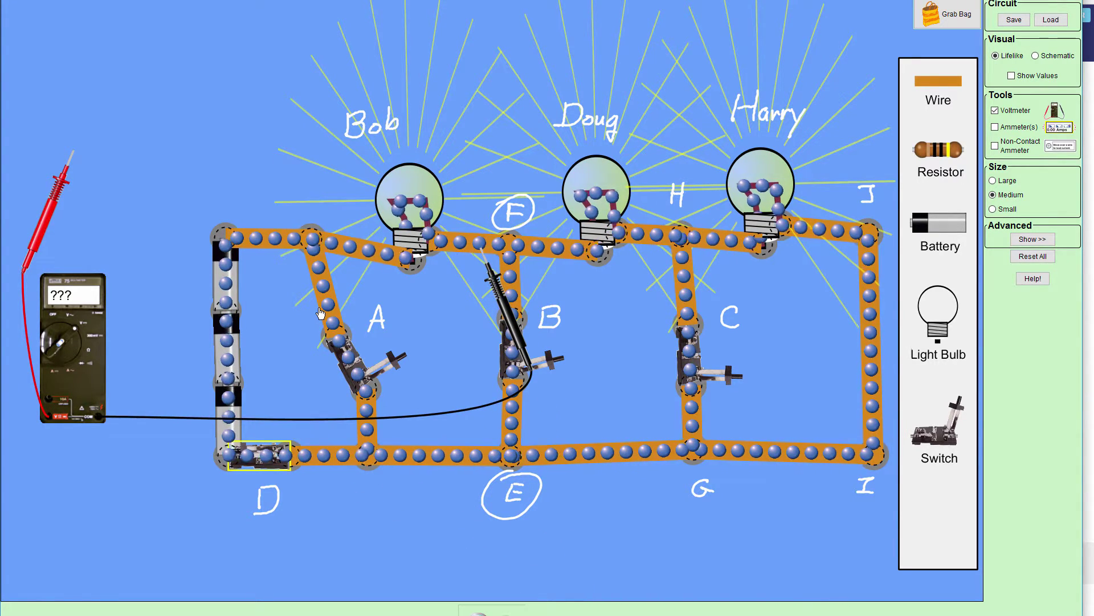
drag(44, 217, 320, 312)
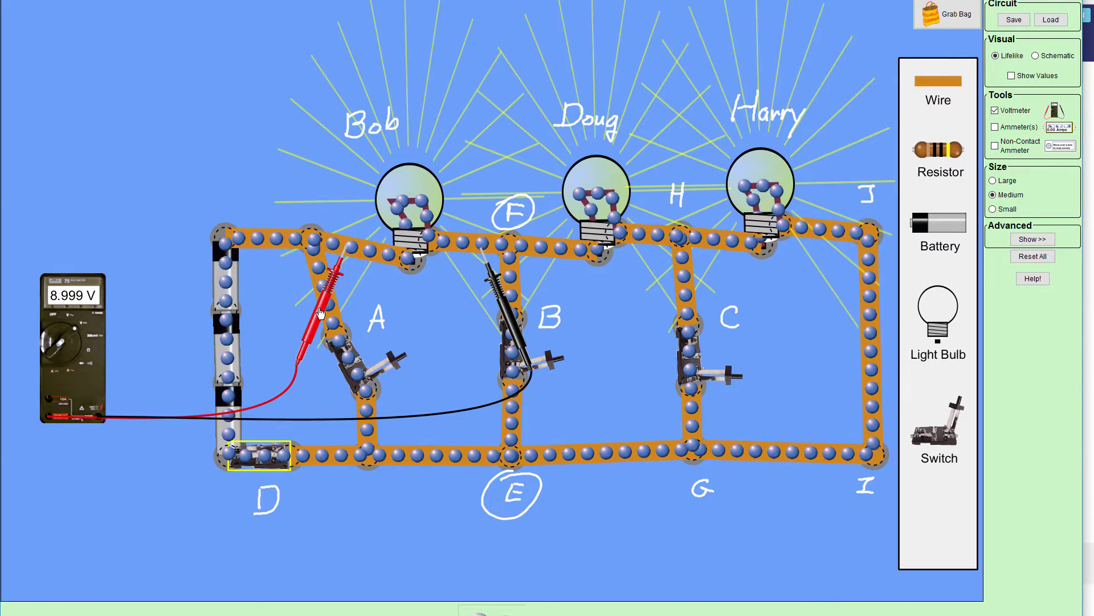
drag(509, 311, 668, 295)
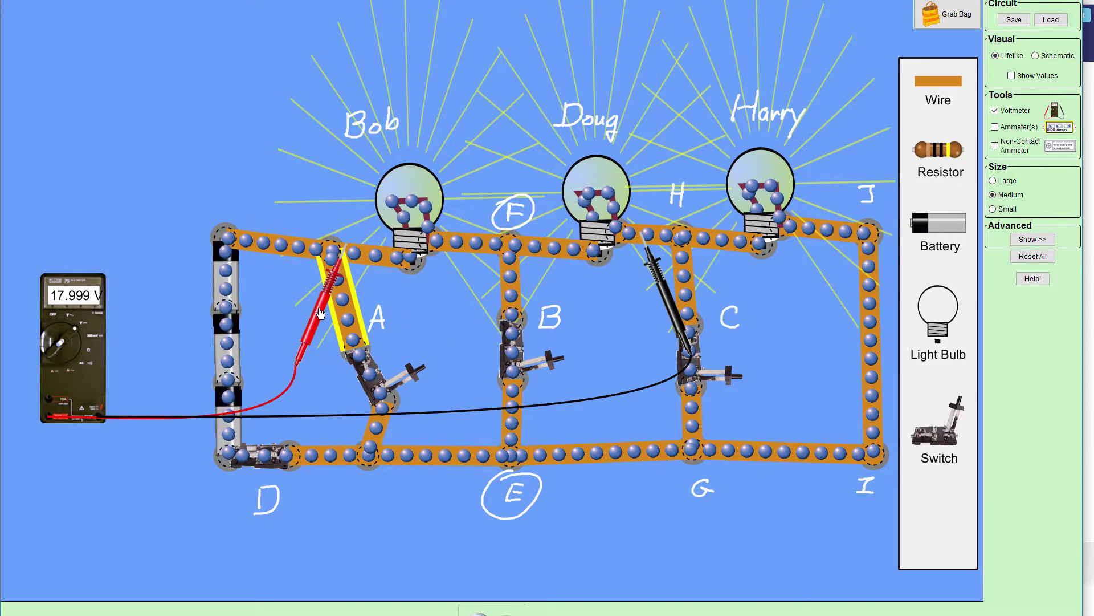
drag(321, 313, 523, 319)
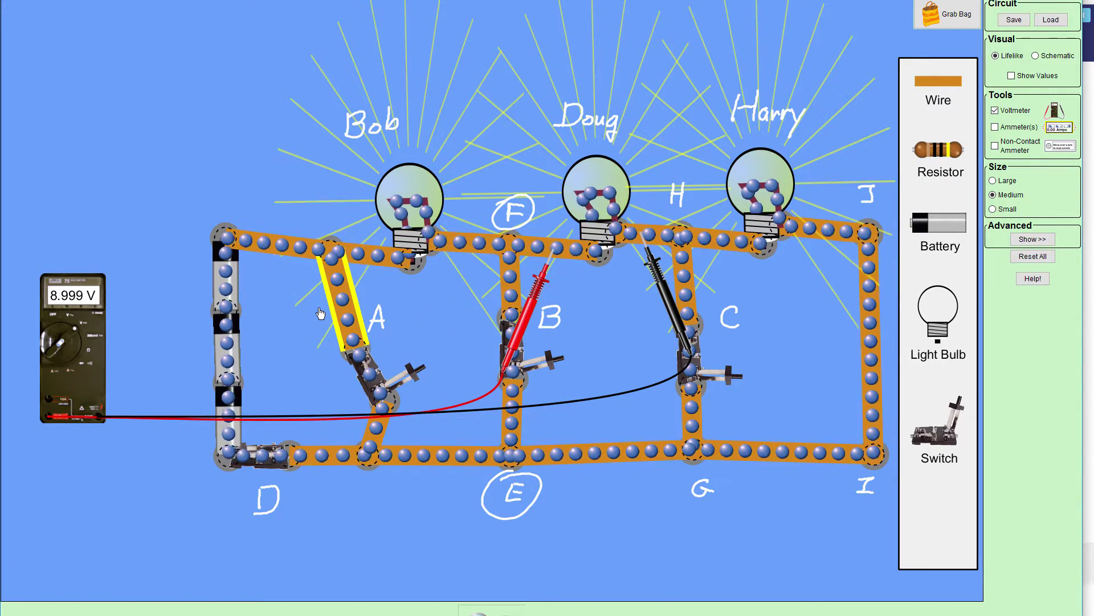
drag(669, 296, 843, 289)
drag(527, 318, 125, 228)
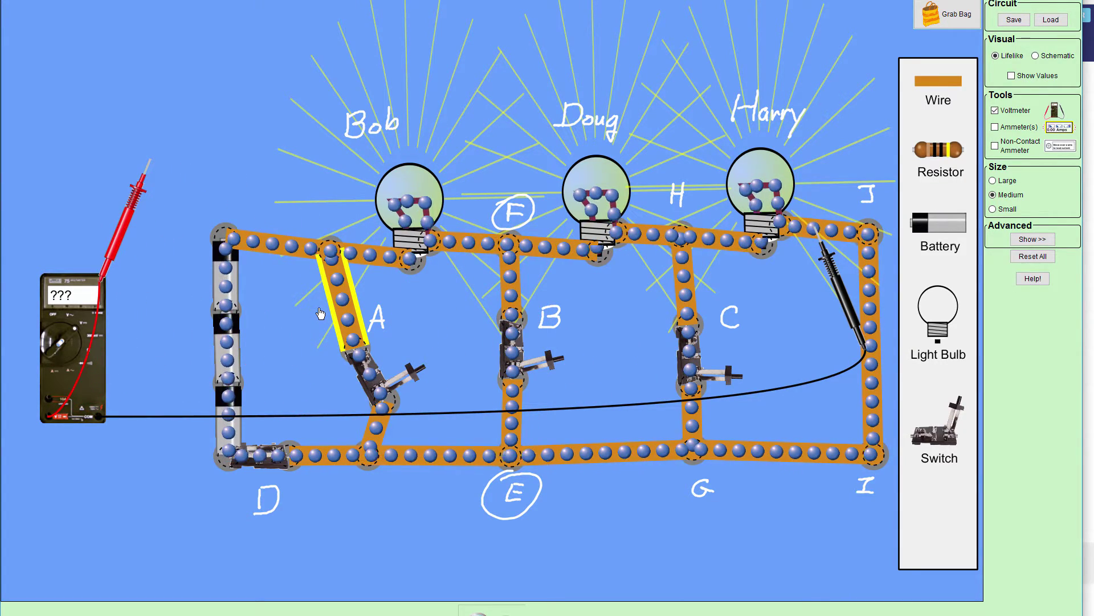
drag(838, 285, 185, 467)
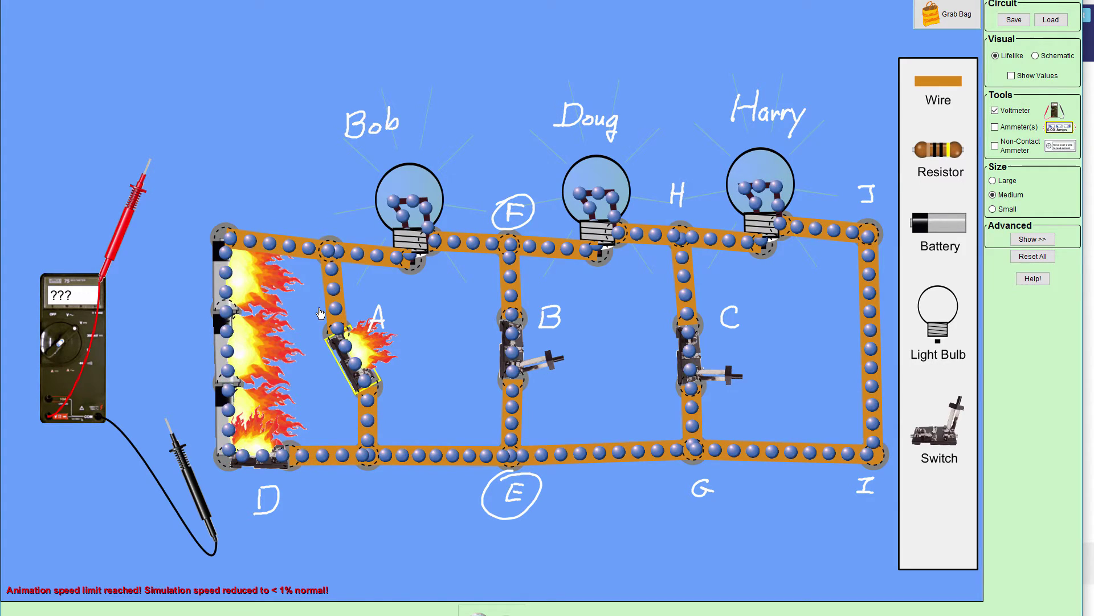
Reopen switch A, and close and reopen switch B in the second branch
drag(340, 337, 388, 344)
drag(551, 359, 515, 329)
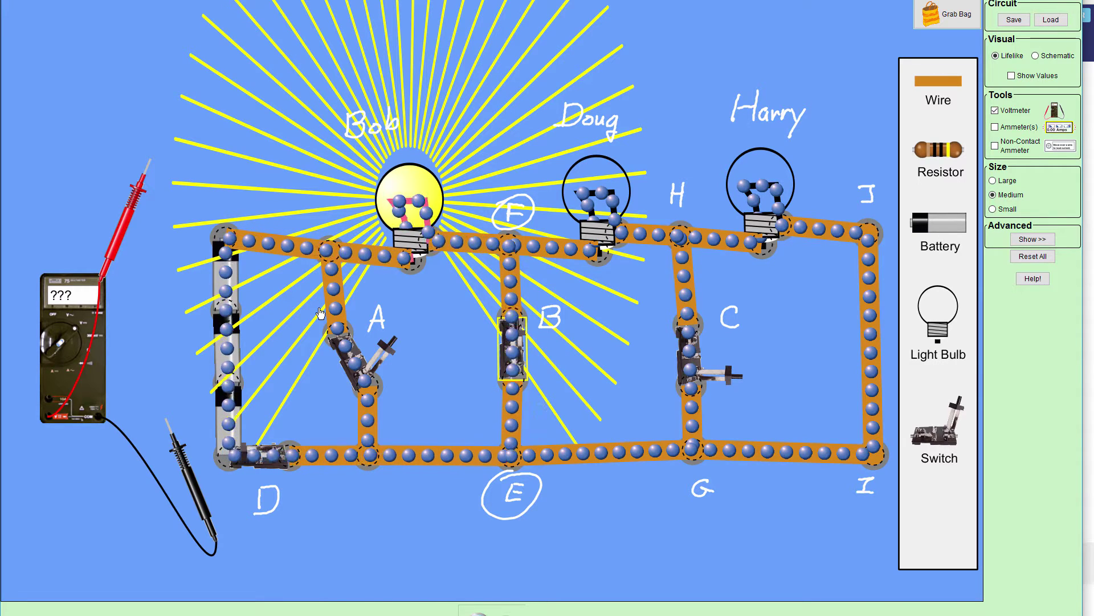
drag(518, 331, 545, 343)
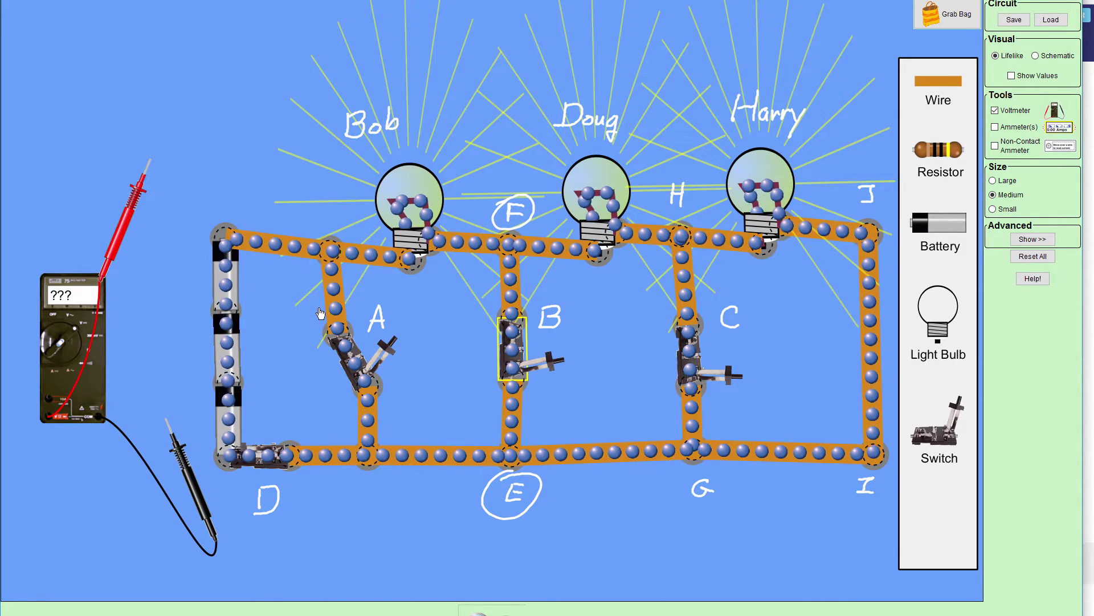